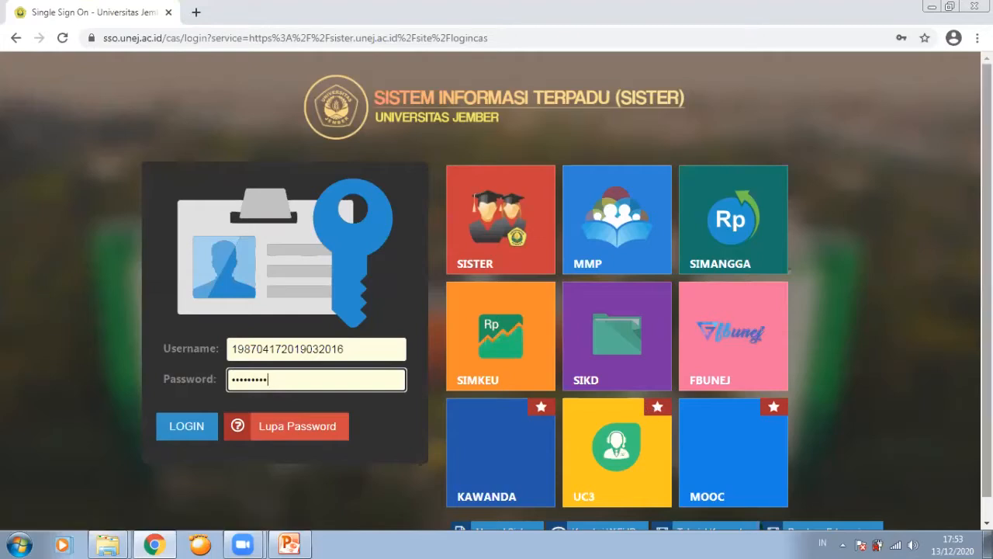
# Step: Log in to SISTER with the entered credentials and open the E-learning site for Web & Personal services
pyautogui.click(190, 434)
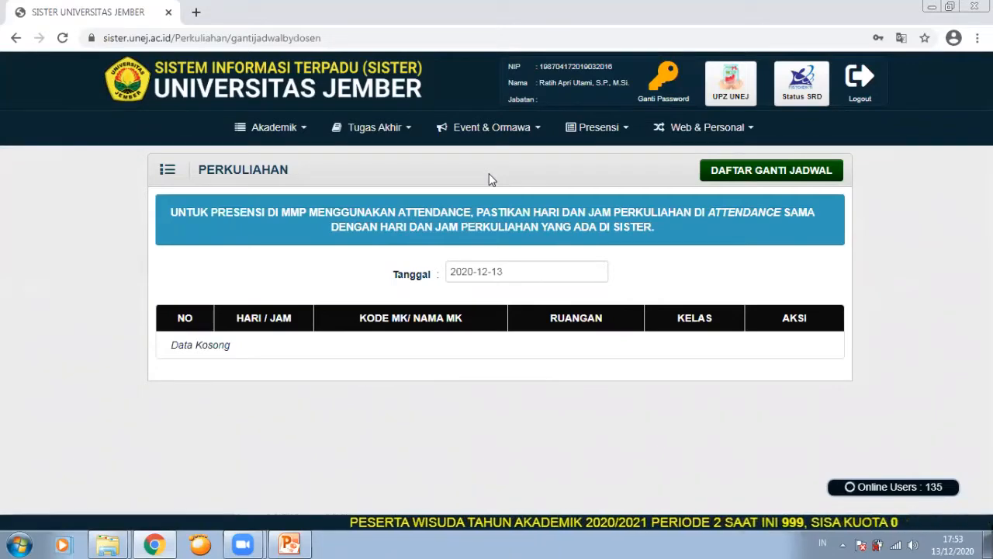
pyautogui.click(729, 140)
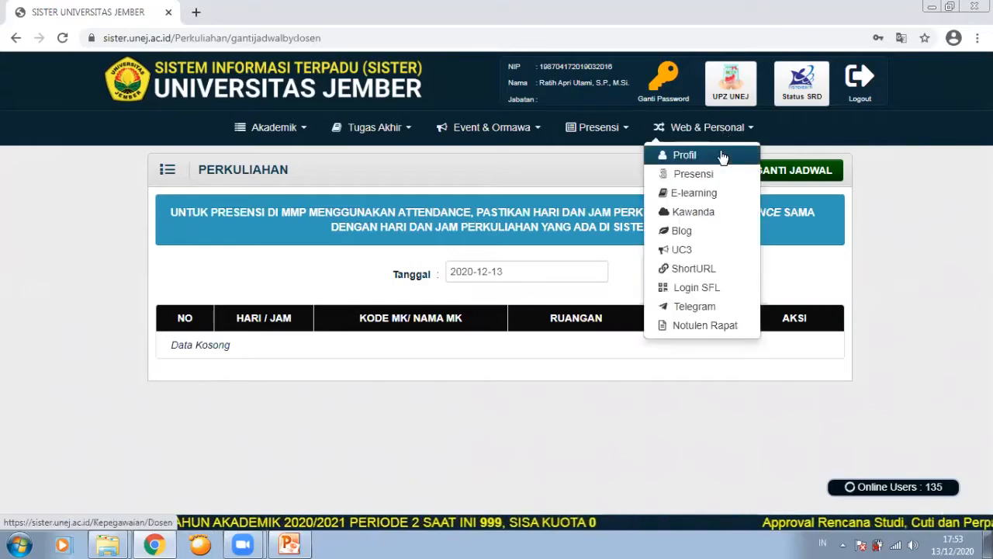
pyautogui.click(699, 194)
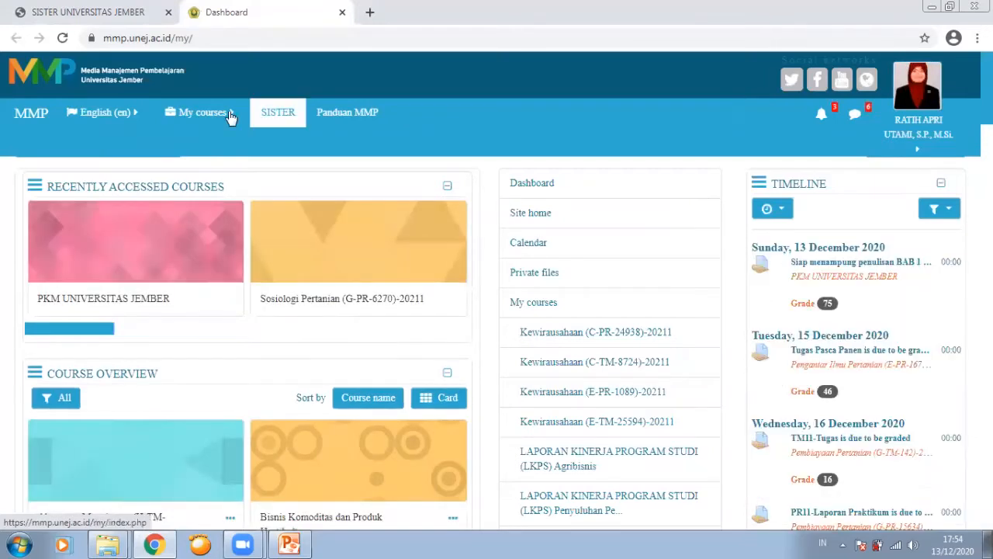
# Step: Open the PKM UNIVERSITAS JEMBER course from the list of own courses
pyautogui.moveTo(220, 120)
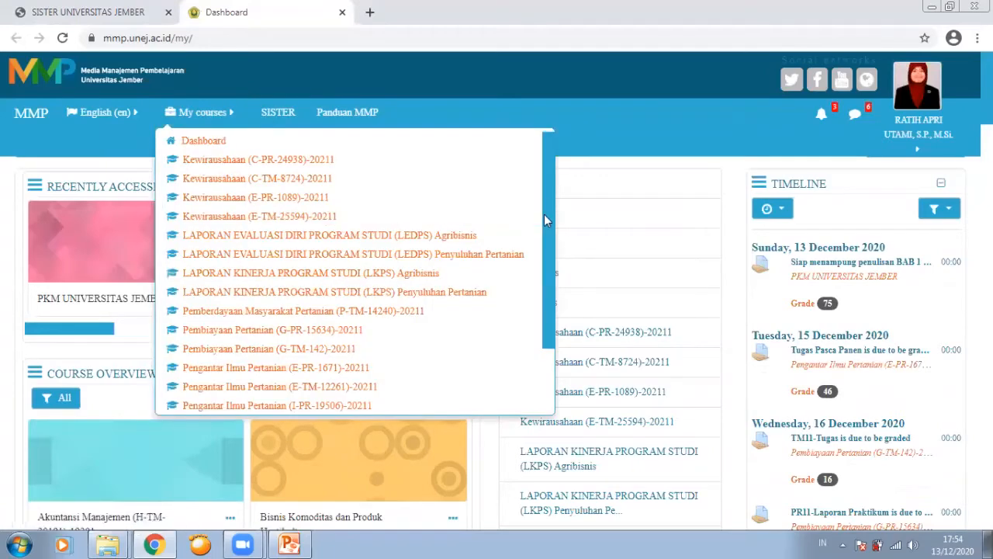
pyautogui.scroll(-1, 547, 276)
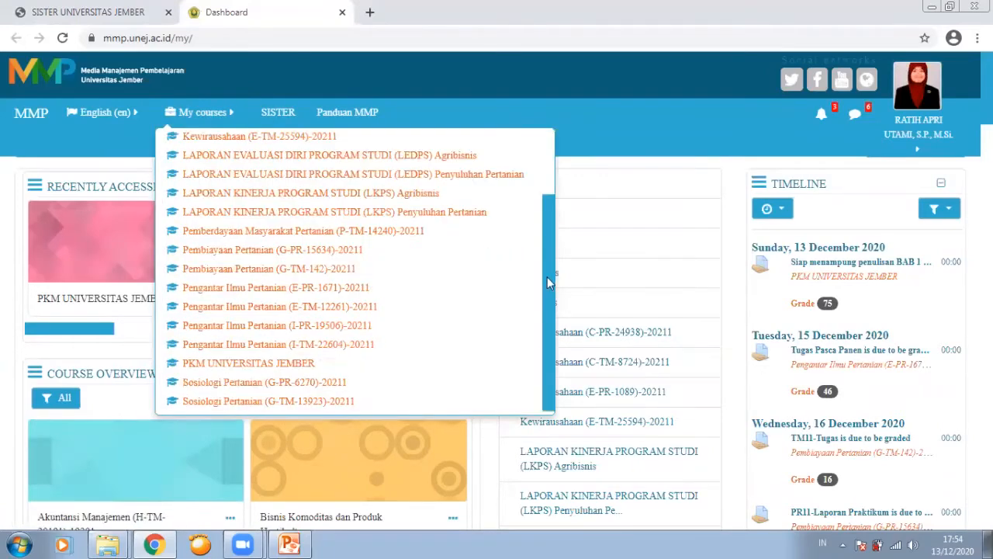
pyautogui.click(351, 374)
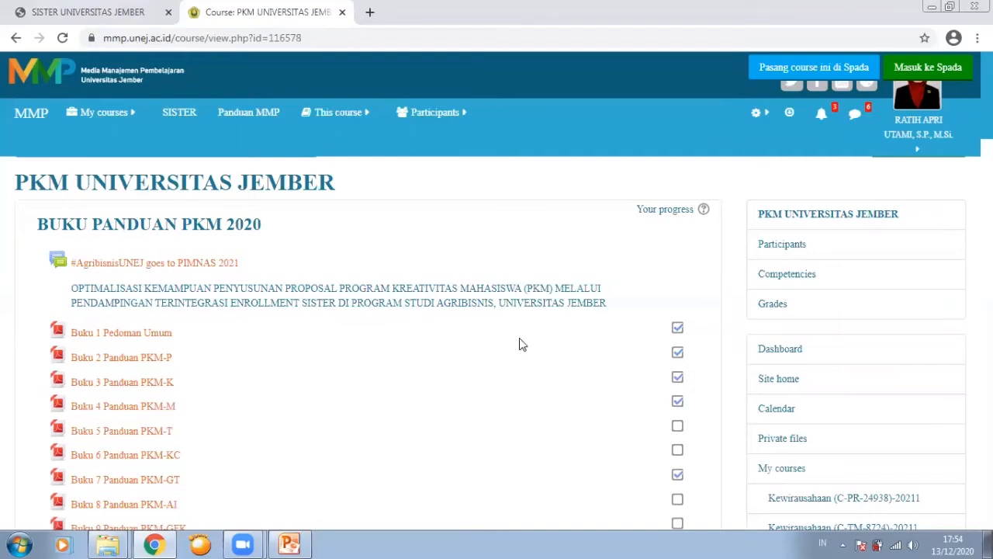
# Step: Review the BUKU PANDUAN PKM 2020 guidebook list and the contents of Sesi #1 and Sesi #2
pyautogui.scroll(-1, 521, 345)
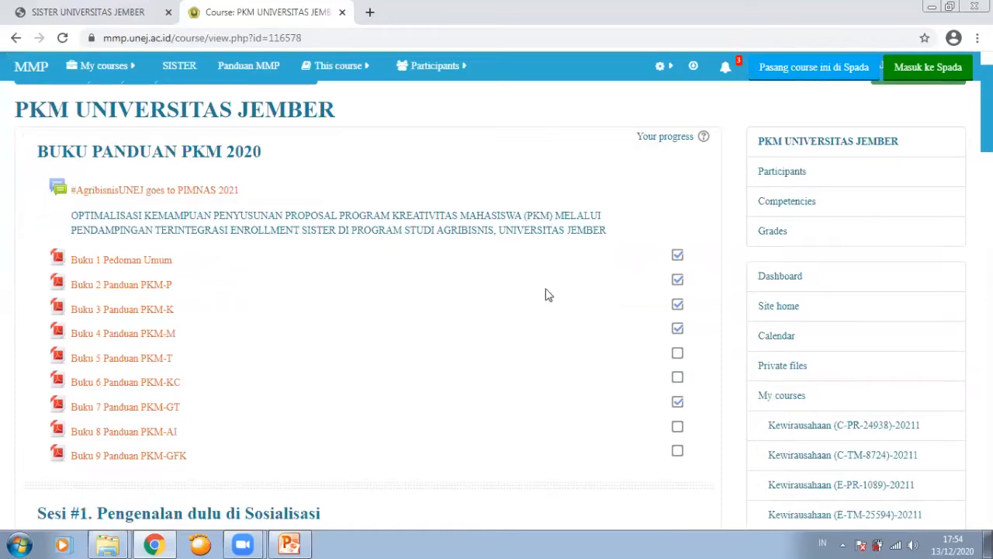
pyautogui.scroll(1, 547, 289)
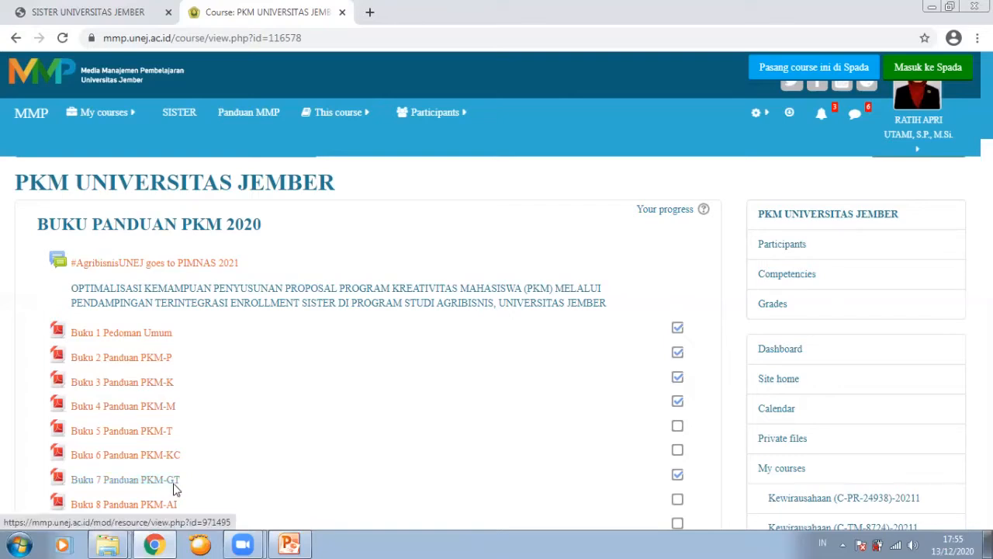
pyautogui.scroll(-1, 171, 473)
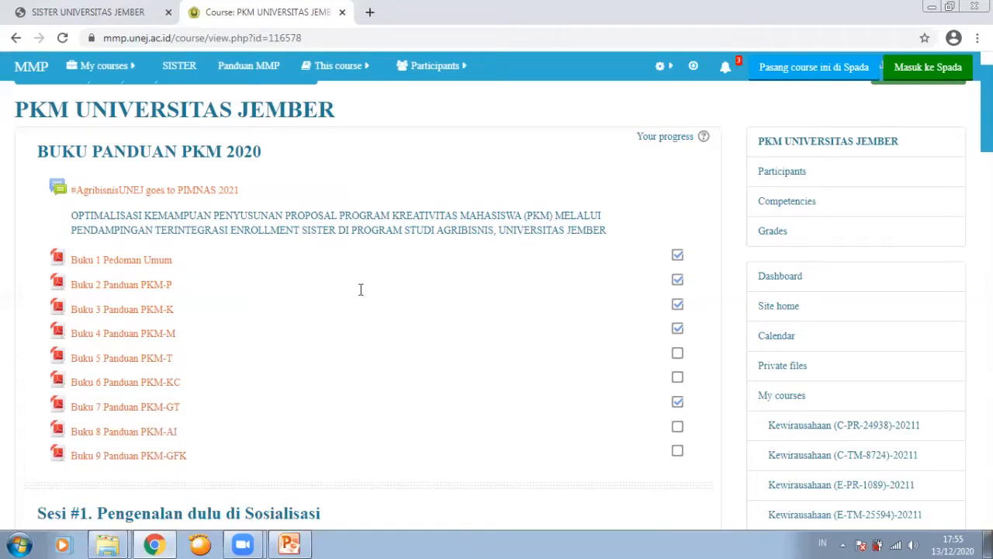
pyautogui.scroll(2, 543, 248)
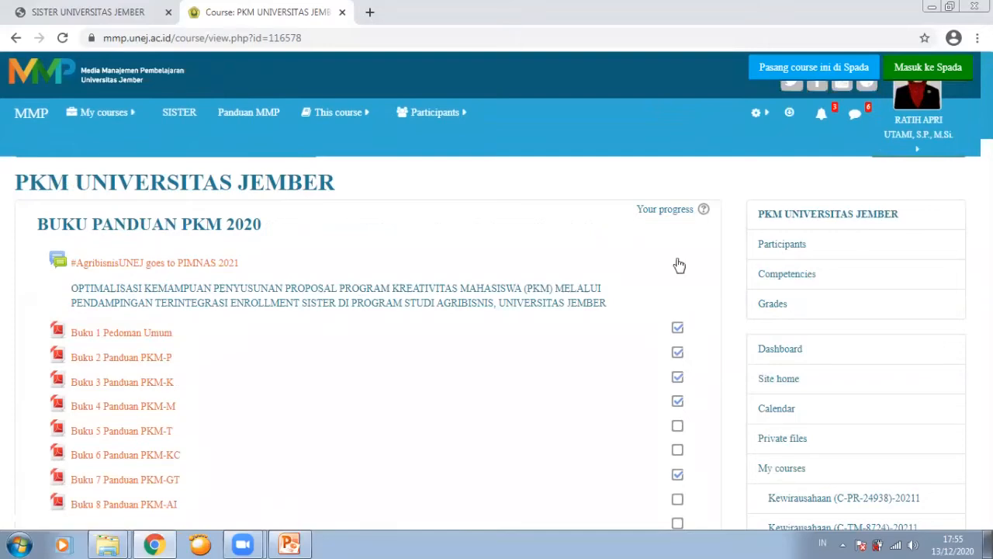
pyautogui.scroll(-4, 615, 321)
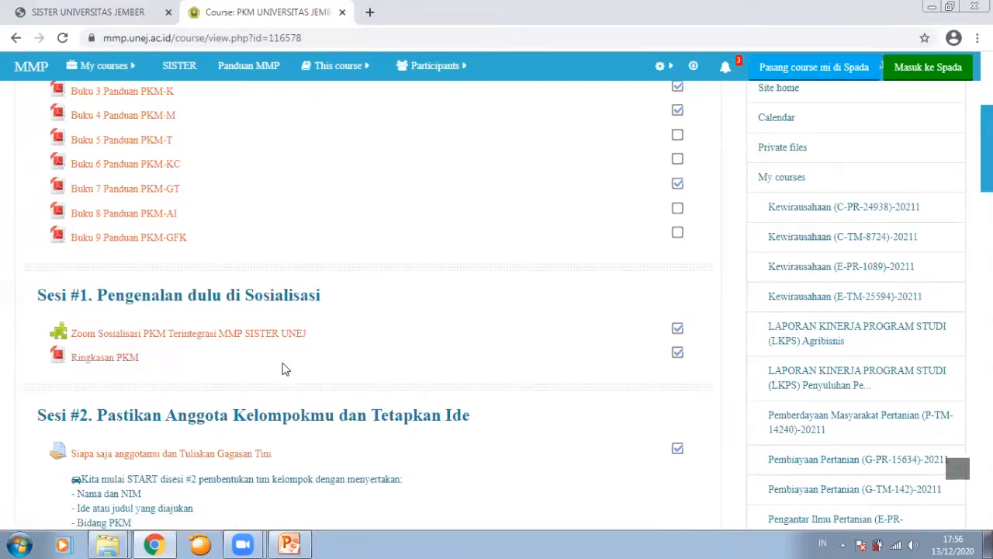
pyautogui.scroll(-1, 283, 370)
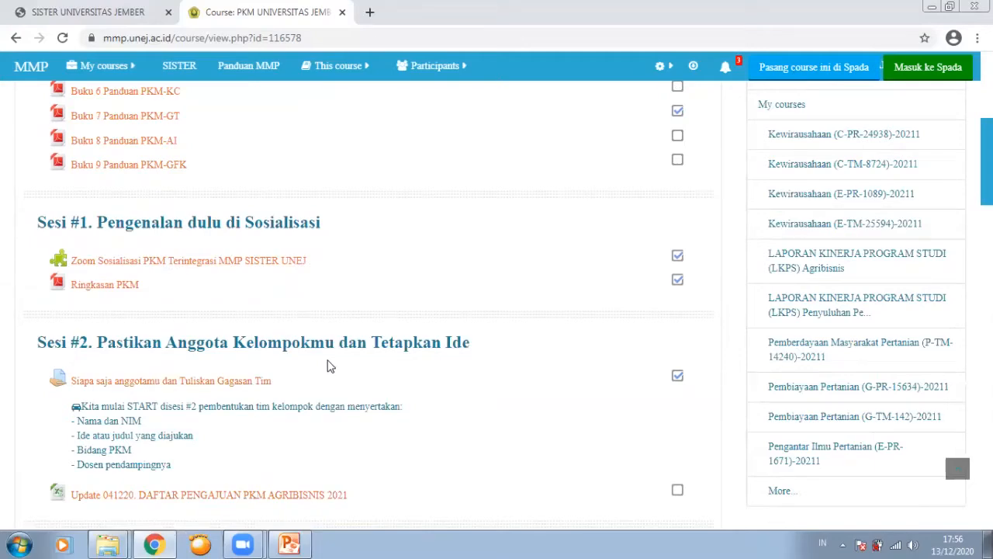
pyautogui.scroll(-1, 329, 371)
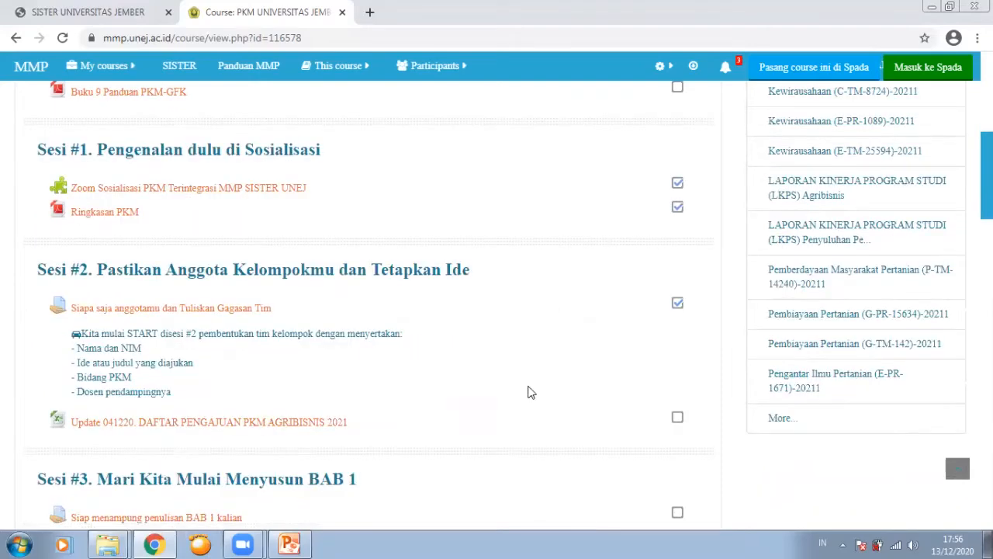
# Step: Download the "Update 041220. DAFTAR PENGAJUAN PKM AGRIBISNIS 2021" spreadsheet from Sesi #2 and open it in Excel
pyautogui.click(296, 432)
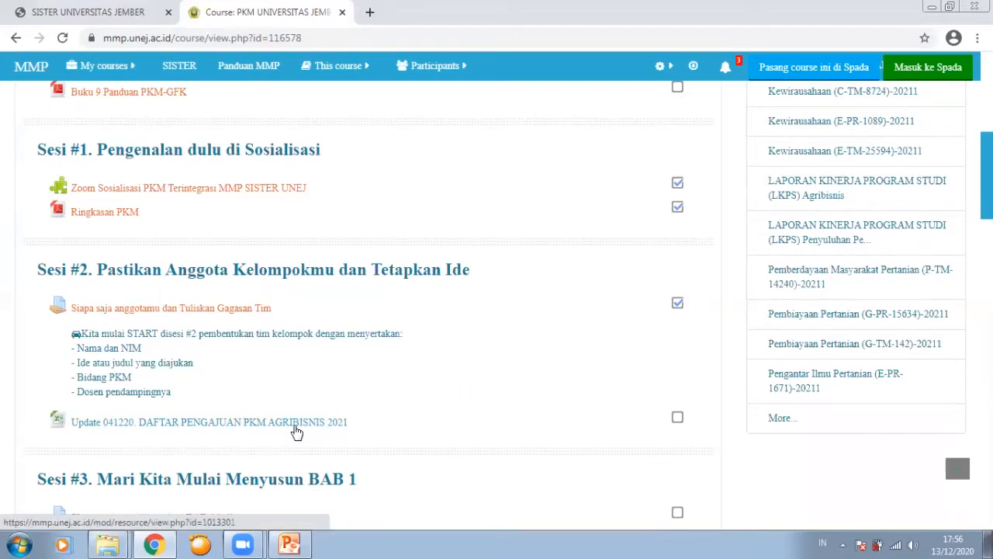
pyautogui.click(297, 432)
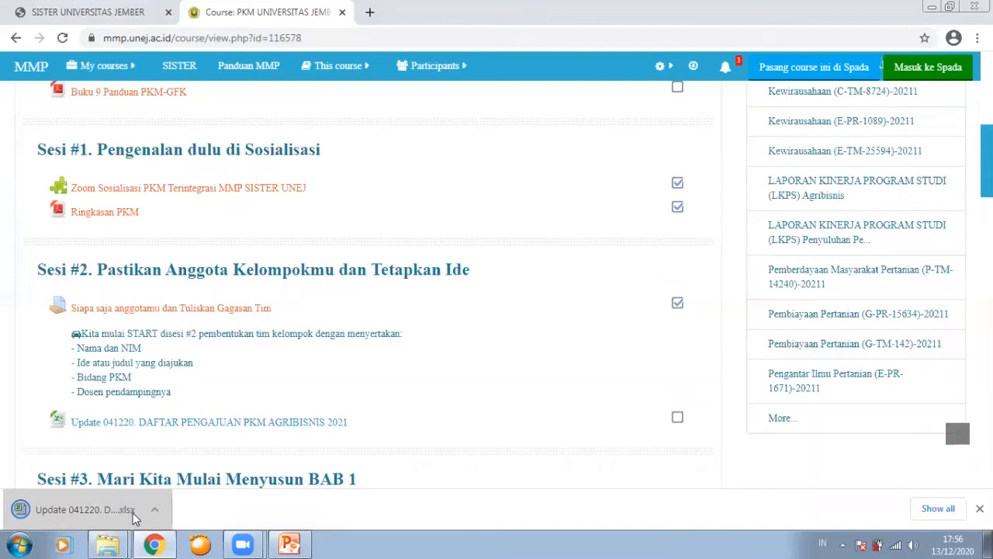
pyautogui.click(133, 512)
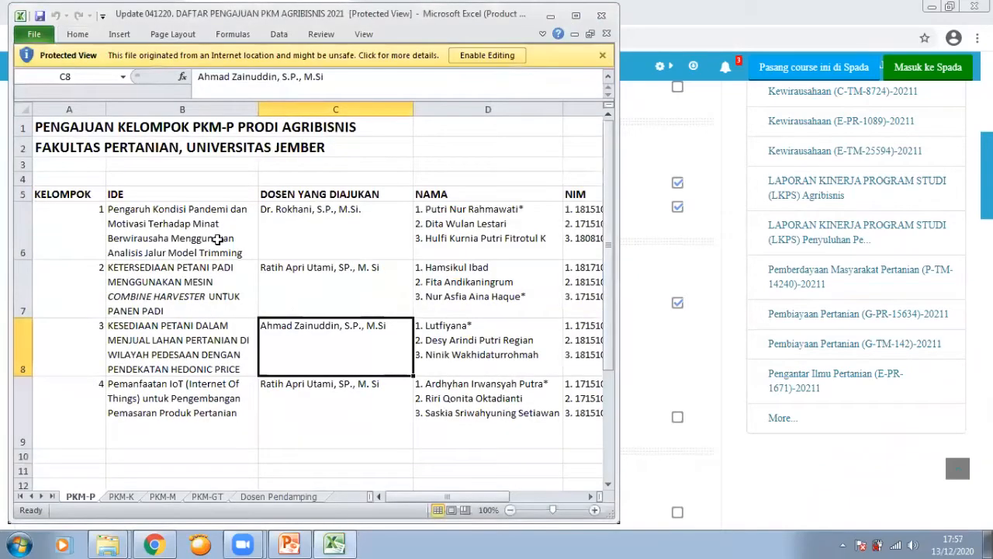
# Step: Look through the PKM-K, PKM-M, PKM-GT and Dosen Pendamping sheets, dismissing the activation wizard, and return to the PKM-P sheet
pyautogui.click(122, 497)
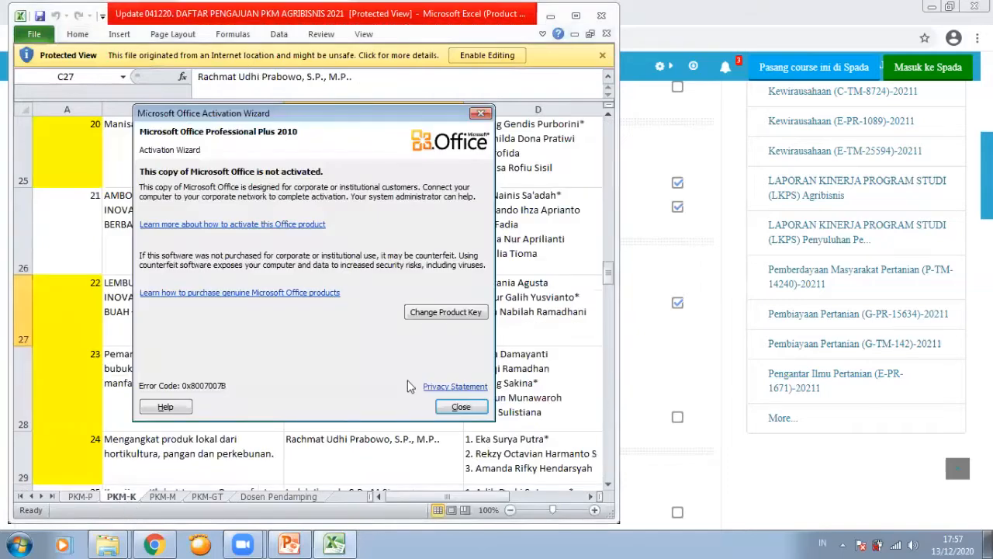
pyautogui.click(445, 406)
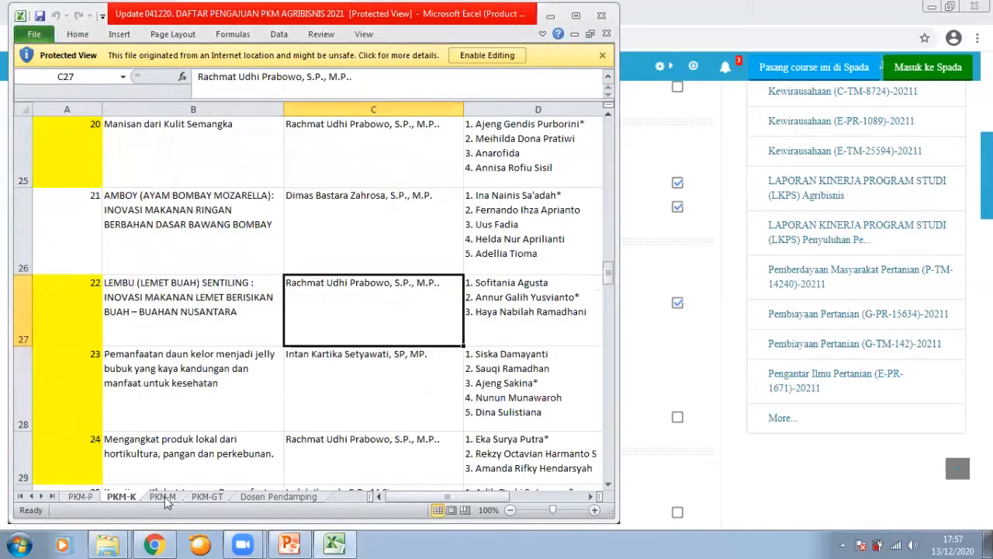
pyautogui.click(163, 496)
pyautogui.click(210, 497)
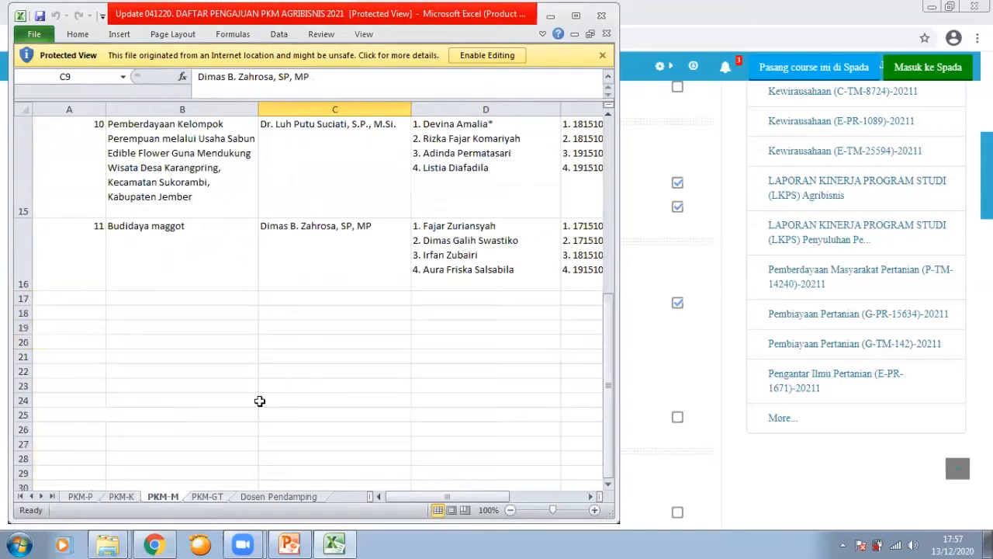
pyautogui.click(262, 500)
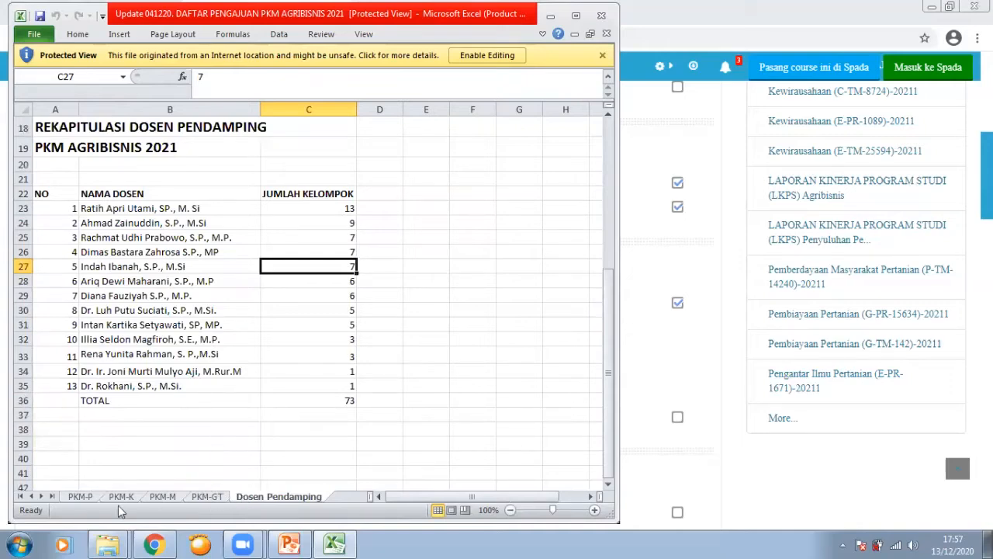
pyautogui.click(79, 496)
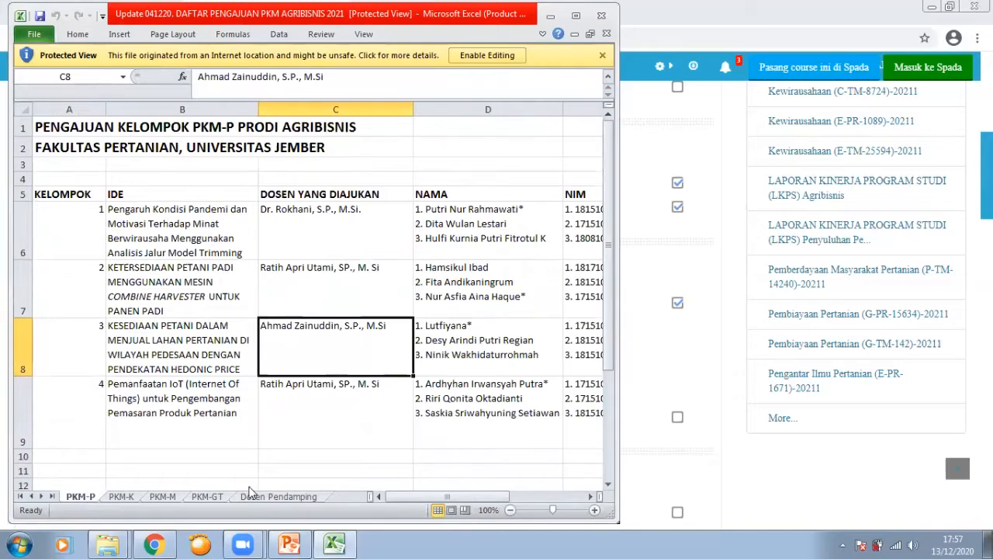
# Step: Switch back to the course page in Chrome and open the Sesi #3 assignment "Siap menampung penulisan BAB 1 kalian"
pyautogui.click(677, 283)
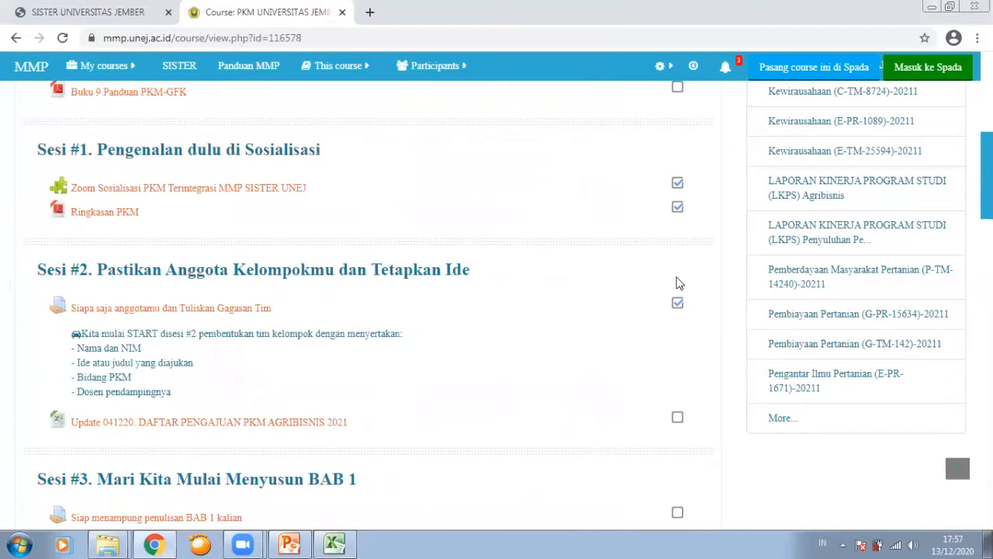
pyautogui.scroll(-3, 523, 310)
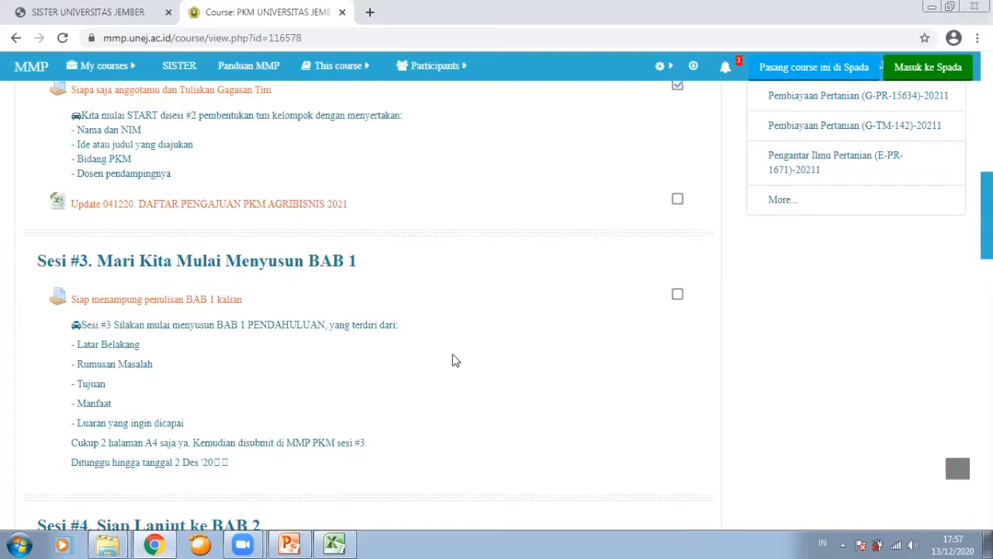
pyautogui.scroll(-1, 455, 359)
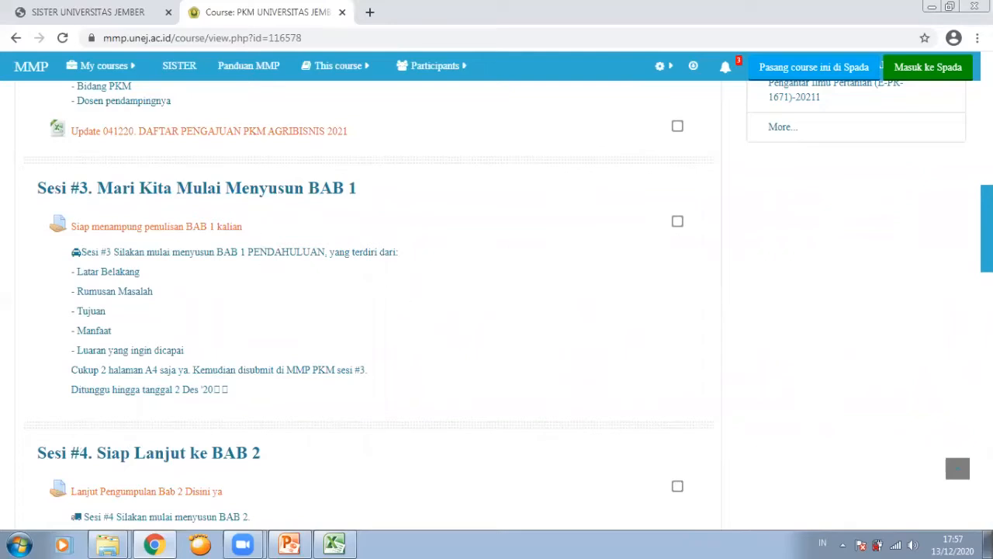
pyautogui.click(220, 226)
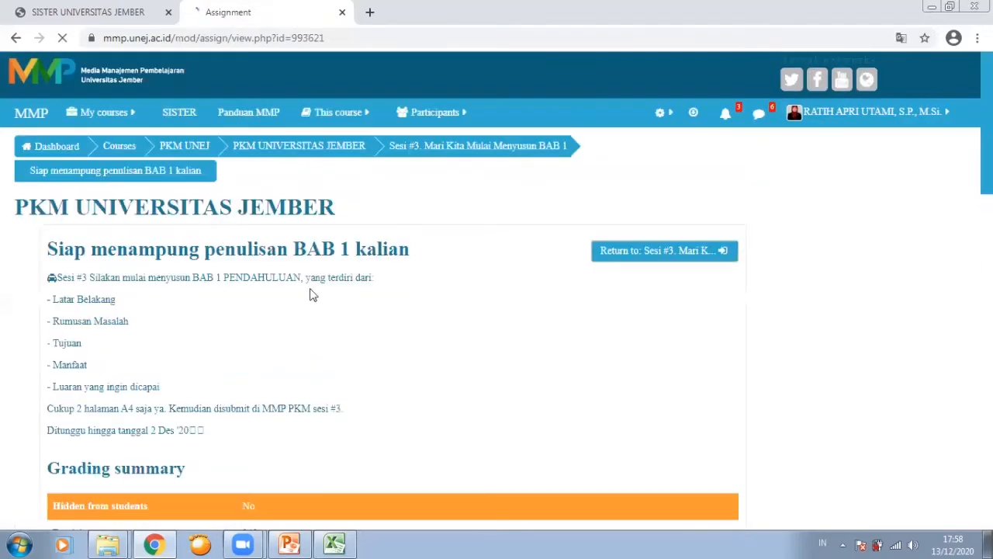
# Step: Check the assignment's grading summary and open the list of all submissions
pyautogui.scroll(-3, 261, 333)
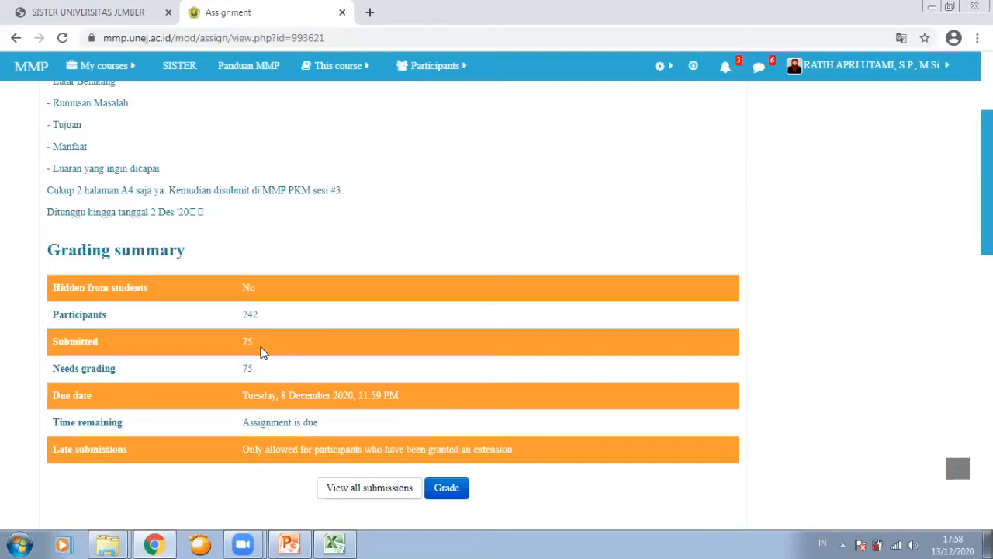
pyautogui.scroll(-2, 283, 349)
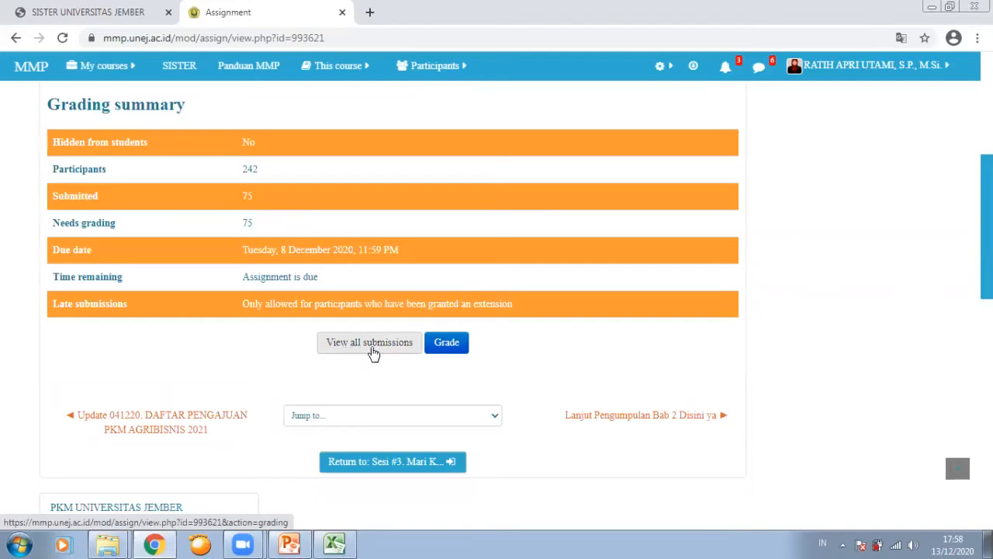
pyautogui.scroll(4, 365, 326)
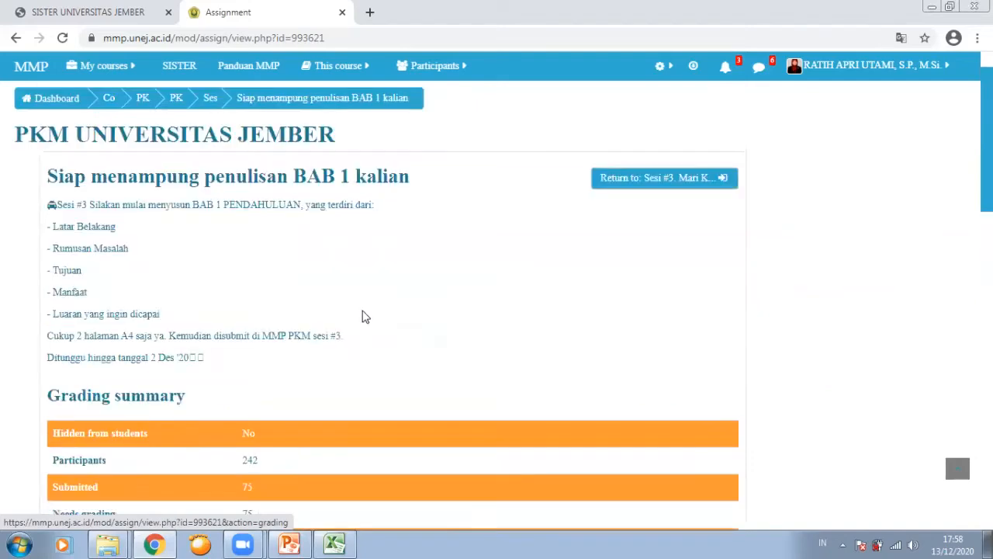
pyautogui.scroll(-4, 372, 341)
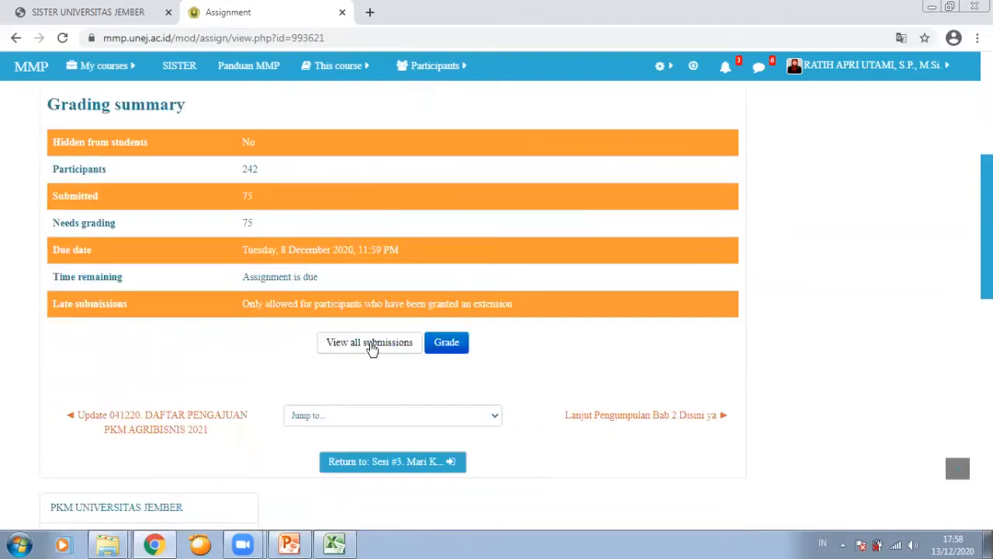
pyautogui.click(371, 345)
pyautogui.click(370, 346)
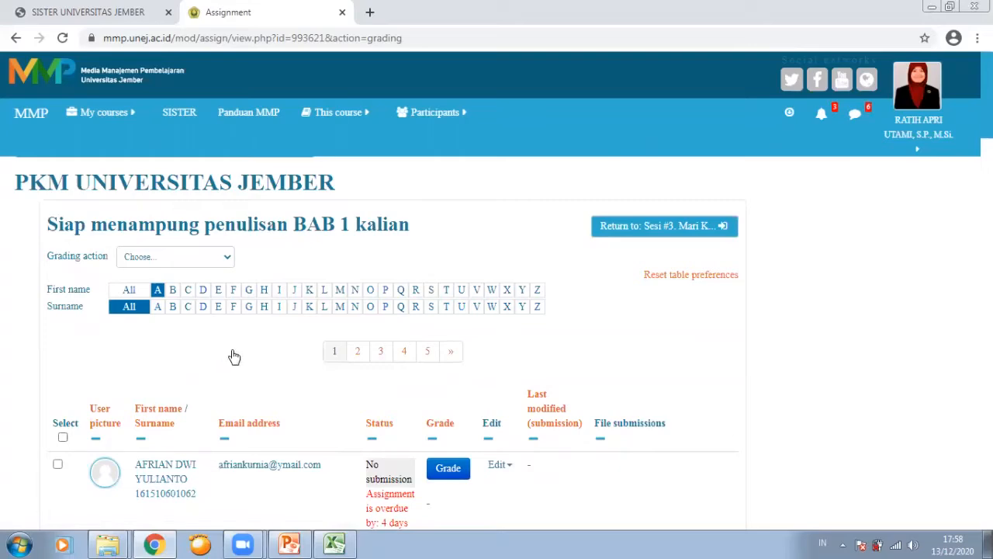
# Step: Review the students' submission statuses and files, and filter the submissions by first names starting with H
pyautogui.scroll(-3, 610, 405)
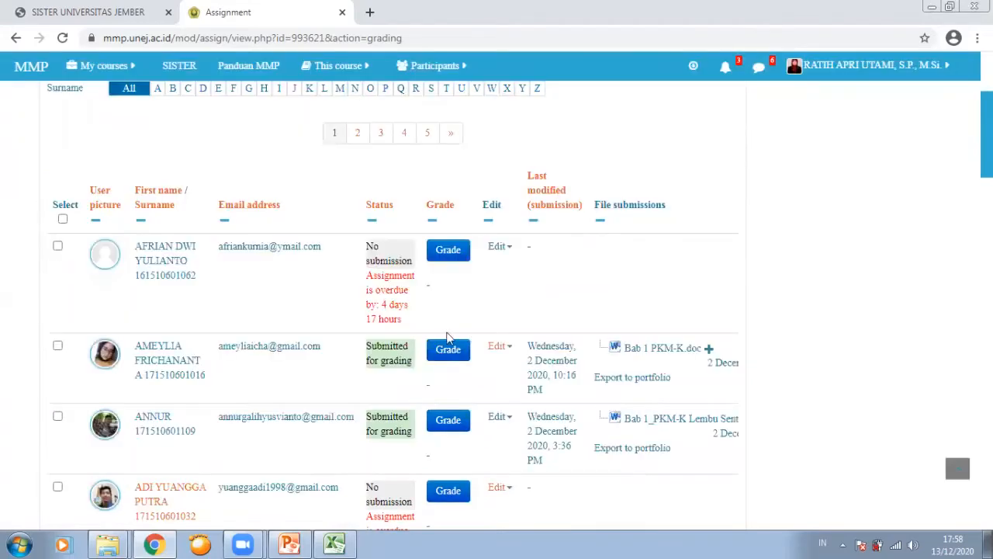
pyautogui.scroll(3, 447, 337)
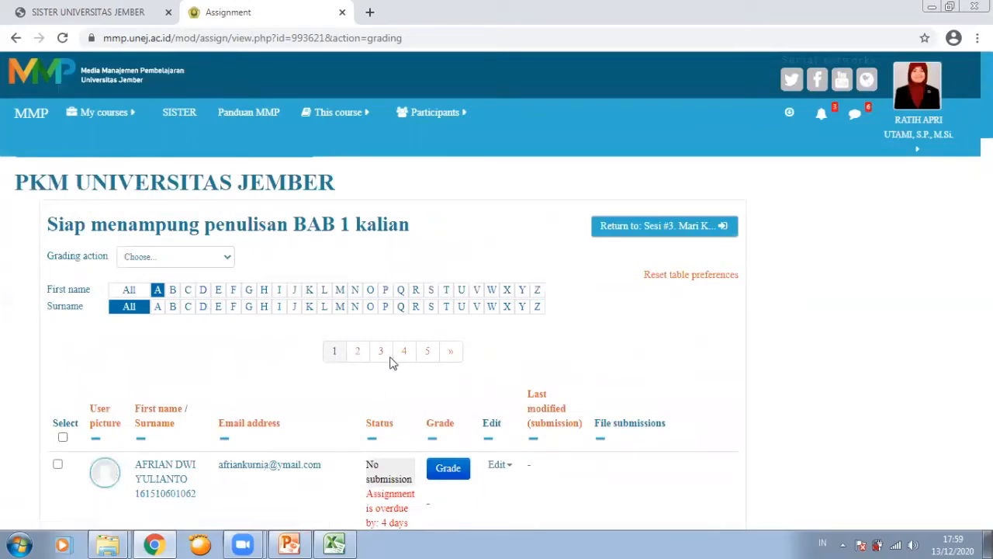
pyautogui.scroll(-1, 389, 356)
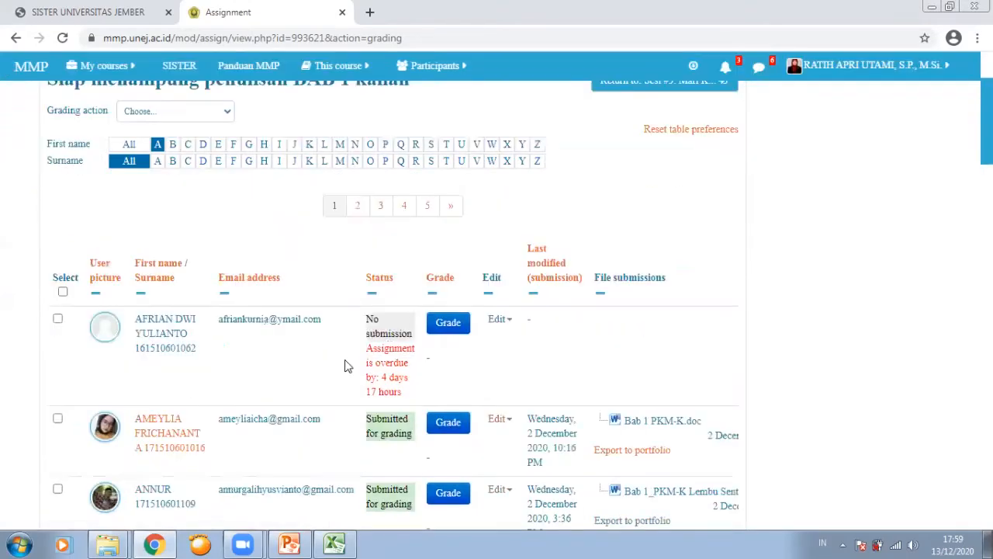
pyautogui.scroll(2, 310, 379)
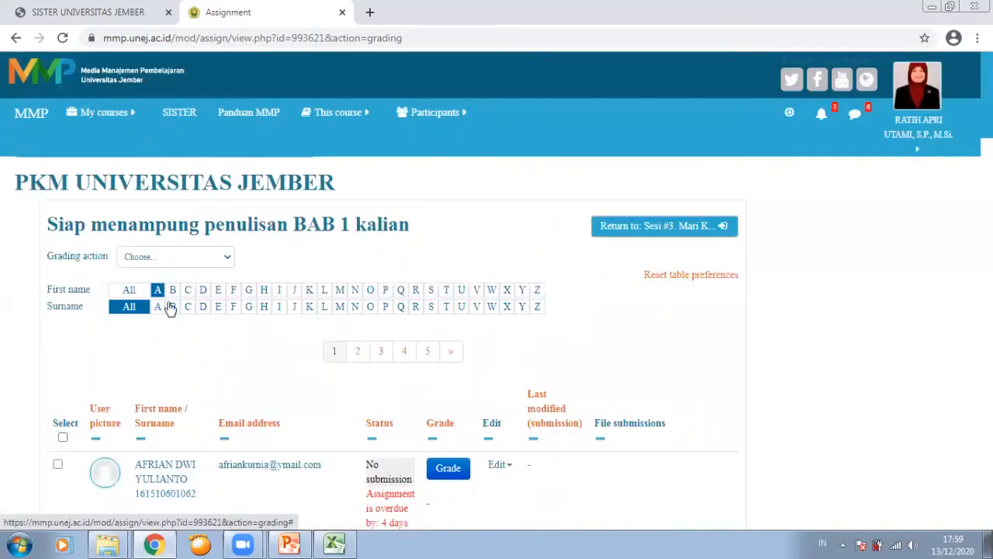
pyautogui.click(264, 306)
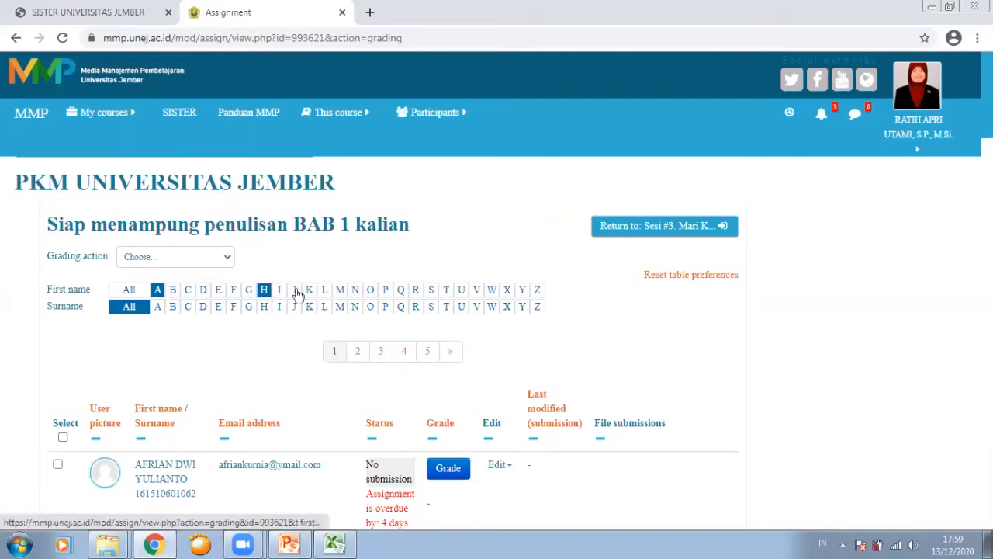
# Step: Filter the submissions by first names starting with N and download the submitted file BAB 1 PKM-P.doc
pyautogui.click(354, 291)
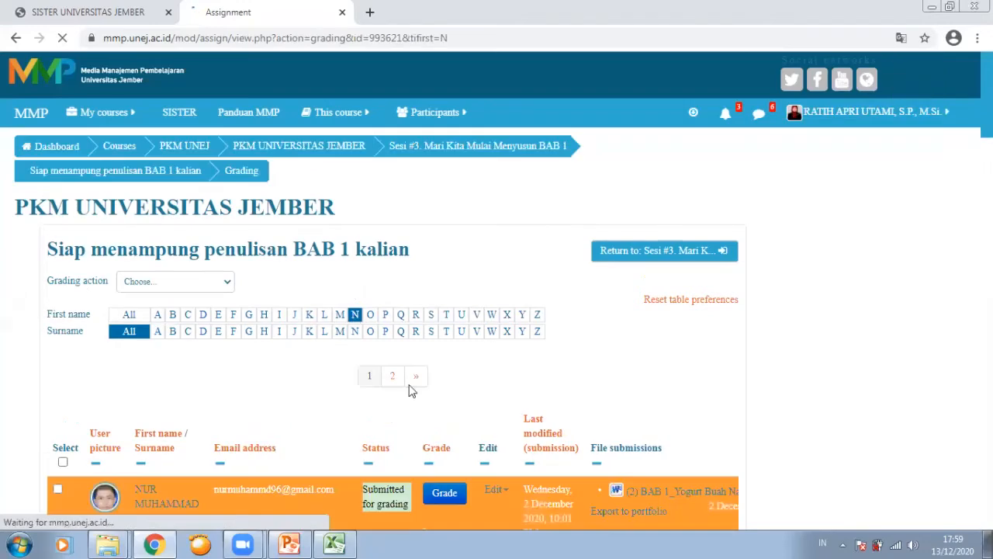
pyautogui.scroll(-6, 299, 412)
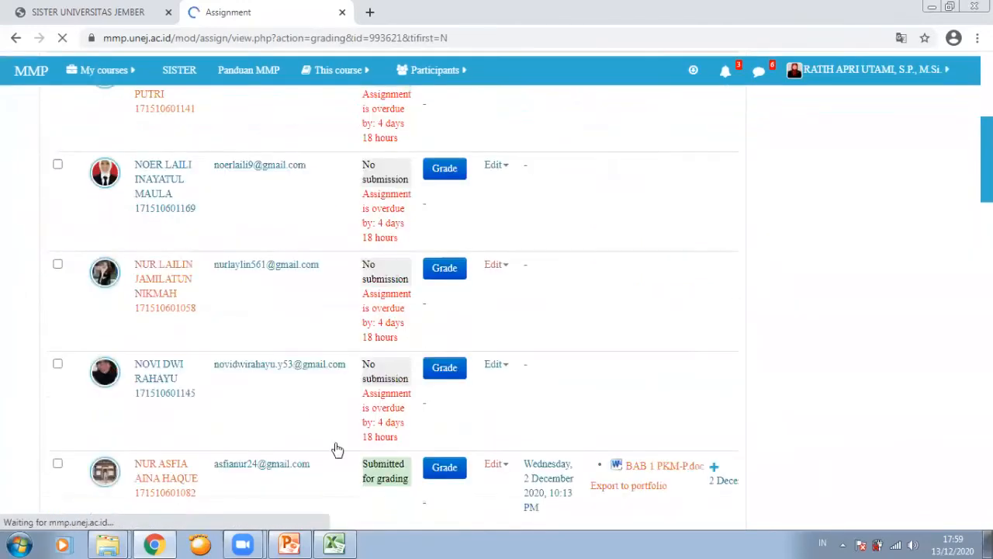
pyautogui.scroll(-1, 335, 450)
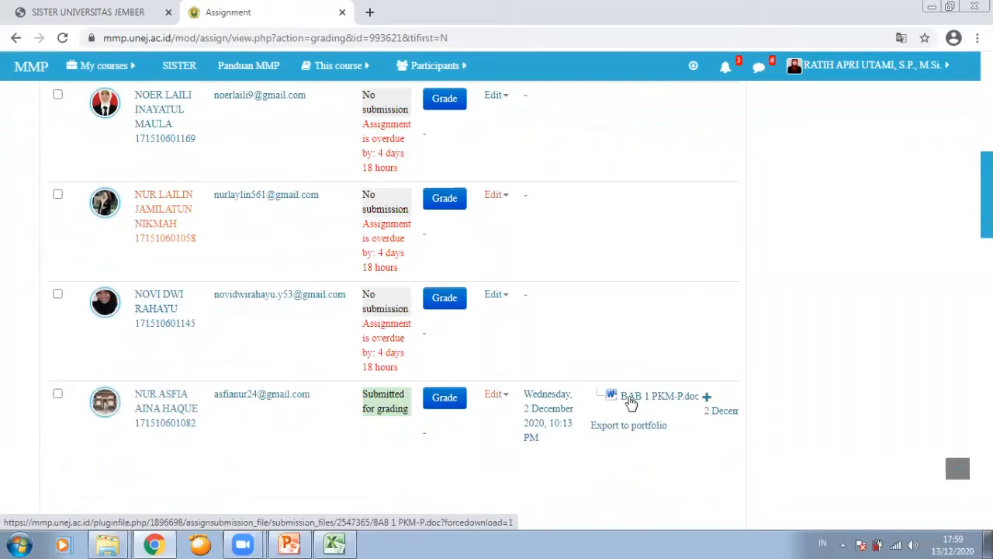
pyautogui.click(631, 400)
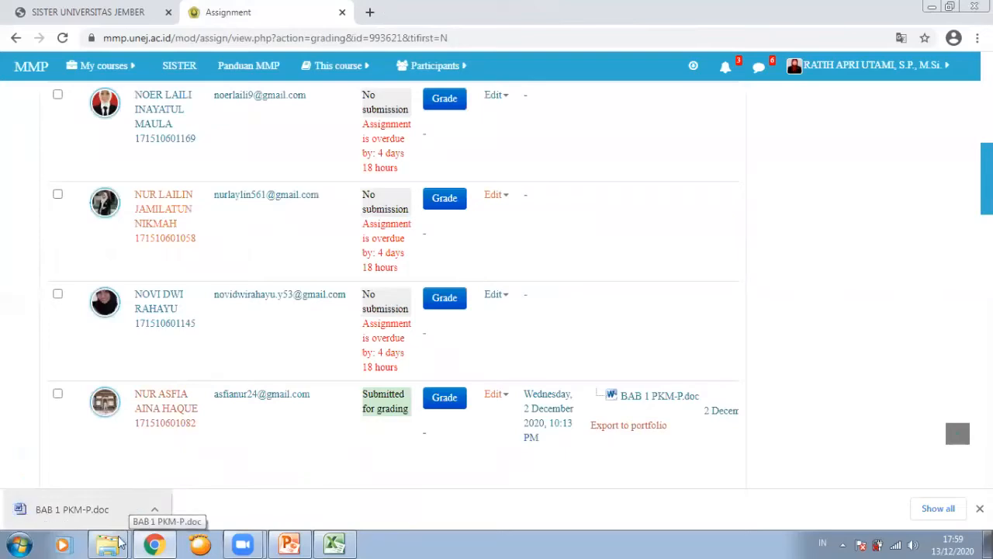
# Step: Open the downloaded BAB 1 PKM-P.doc in Word and enable editing
pyautogui.click(152, 518)
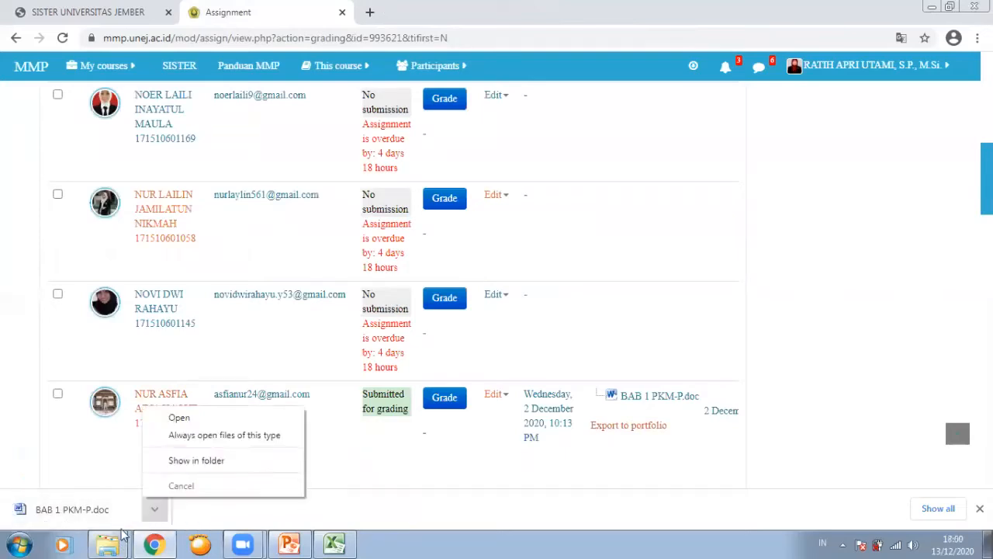
pyautogui.click(107, 518)
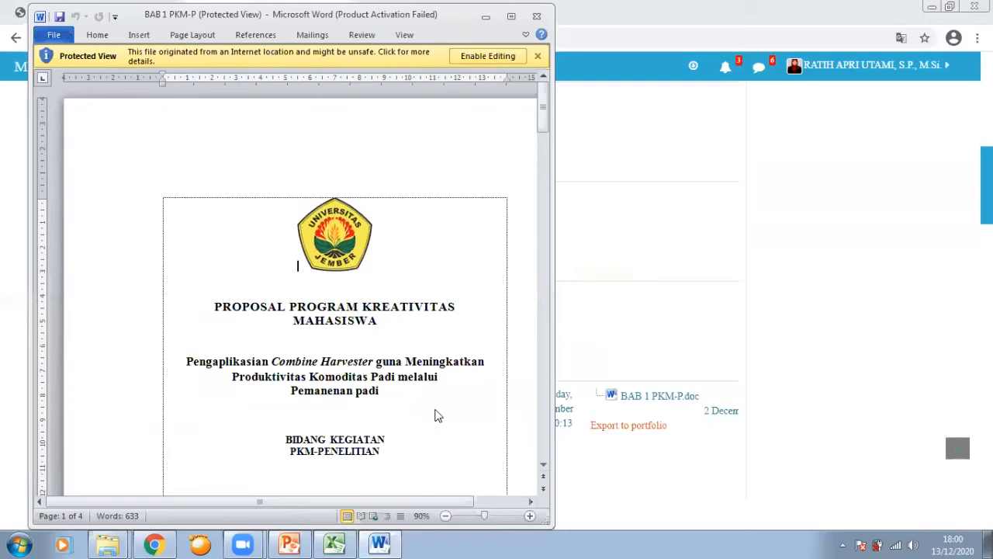
pyautogui.click(488, 59)
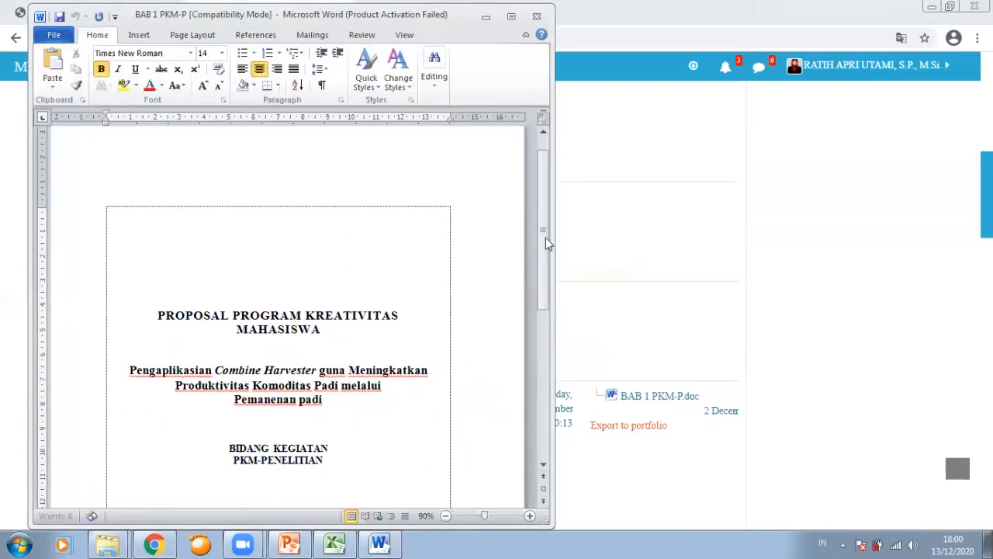
# Step: Go to the BAB 1. PENDAHULUAN page and check the line spacing of the first Latar Belakang paragraph
pyautogui.moveTo(551, 243); pyautogui.dragTo(523, 170)
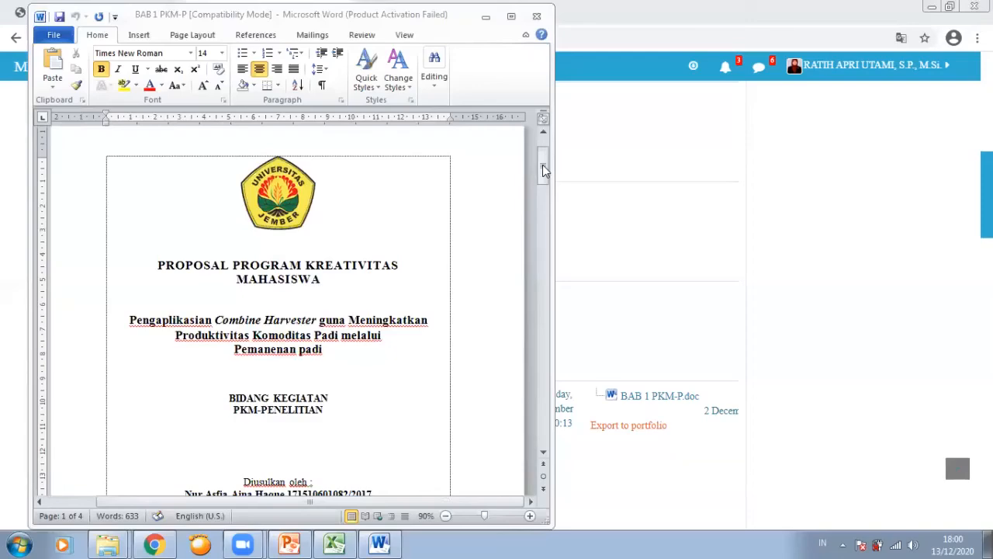
pyautogui.moveTo(543, 171); pyautogui.dragTo(522, 241)
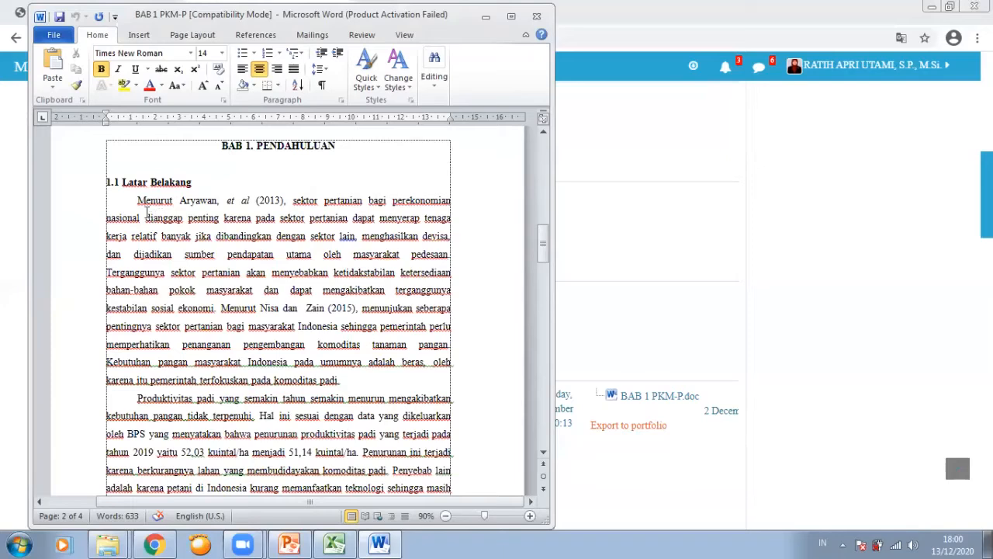
pyautogui.moveTo(137, 200); pyautogui.dragTo(347, 386)
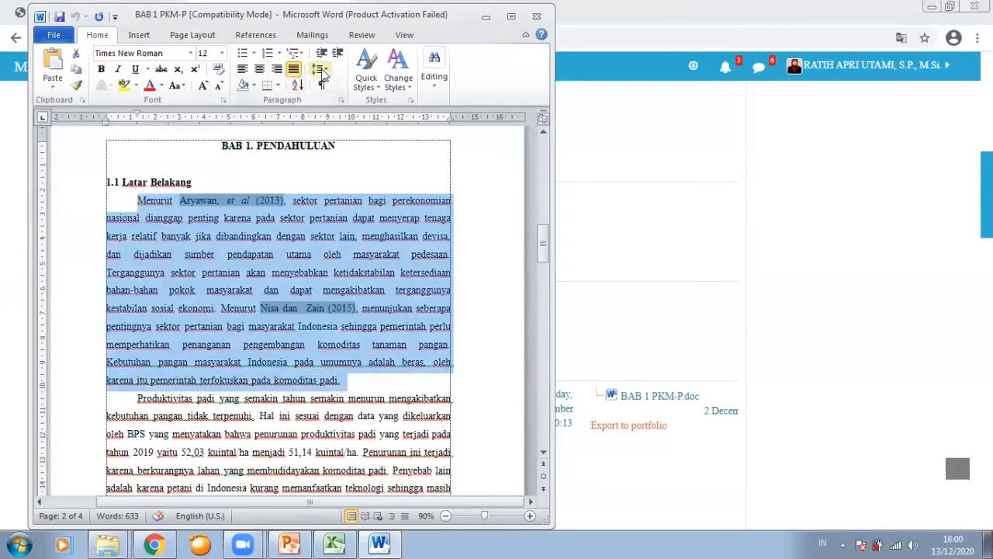
pyautogui.click(319, 69)
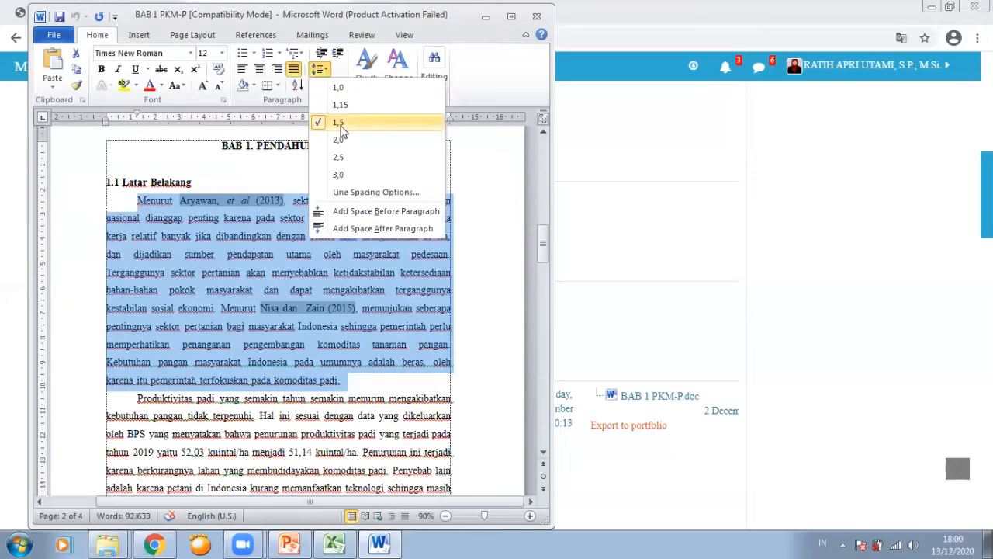
pyautogui.click(246, 154)
# Step: Add the comment "Jarak spasi masih 1,5 seharusnya 1,15" to the BAB 1. PENDAHULUAN heading
pyautogui.moveTo(221, 146); pyautogui.dragTo(322, 148)
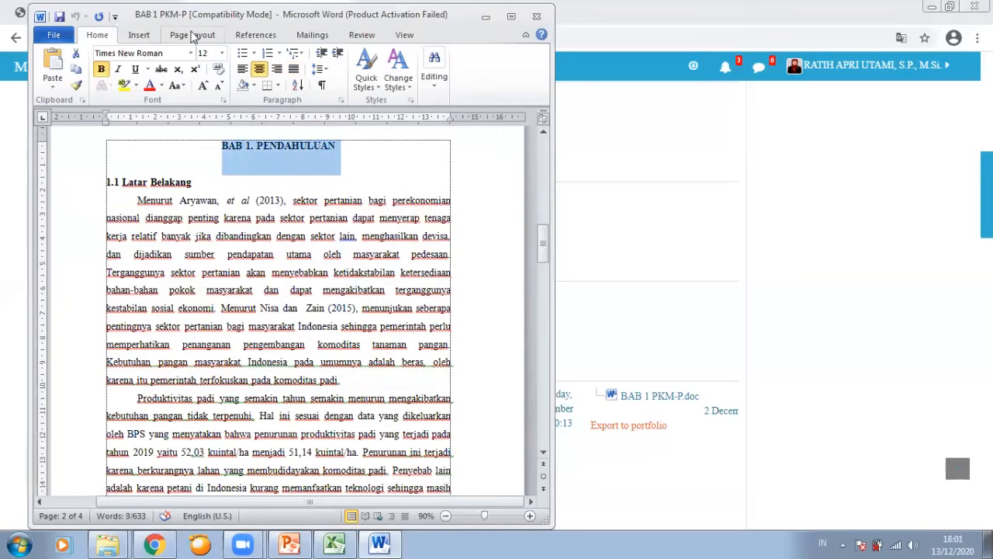
pyautogui.click(365, 36)
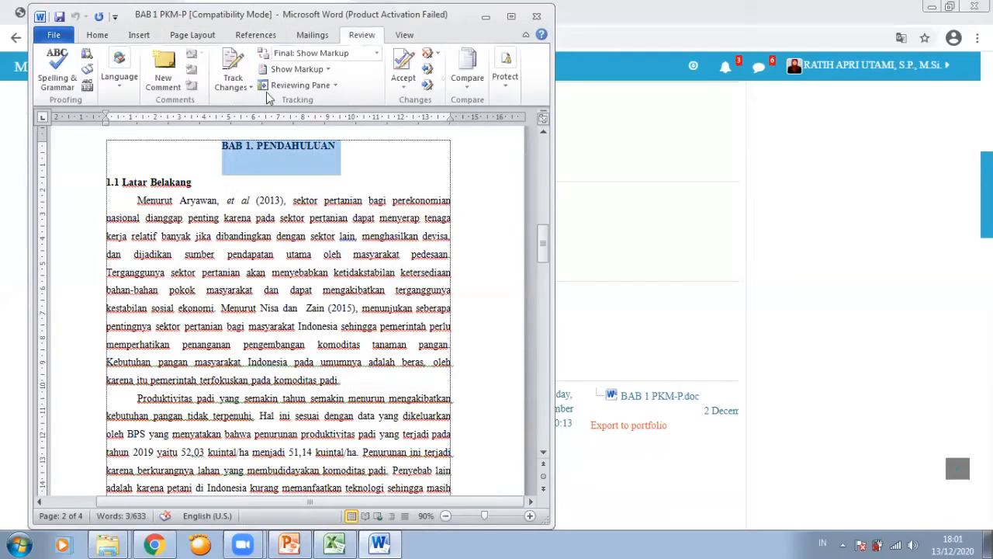
pyautogui.click(164, 74)
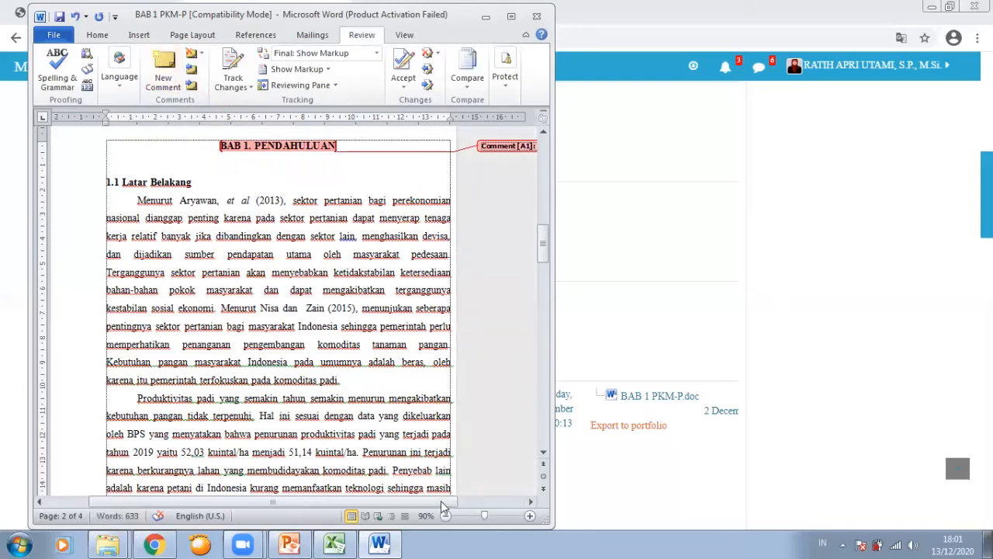
pyautogui.hscroll(3, 468, 229)
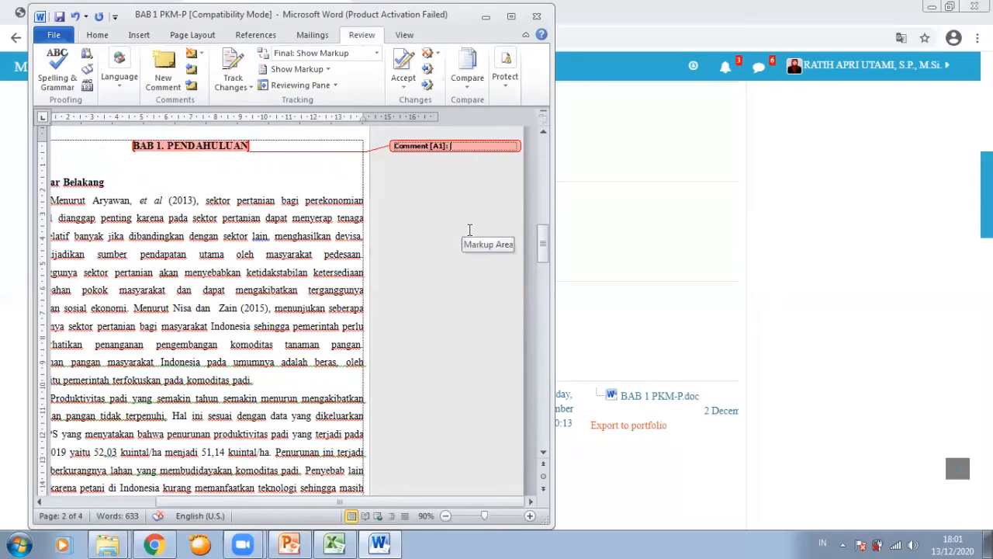
pyautogui.write('jarak')
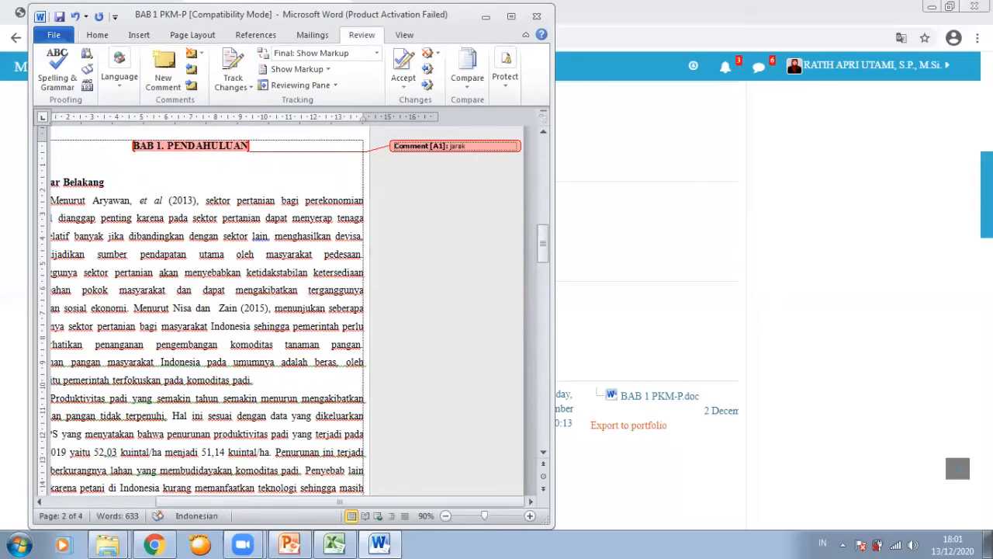
pyautogui.write(' spasi masih 1.5 seharus')
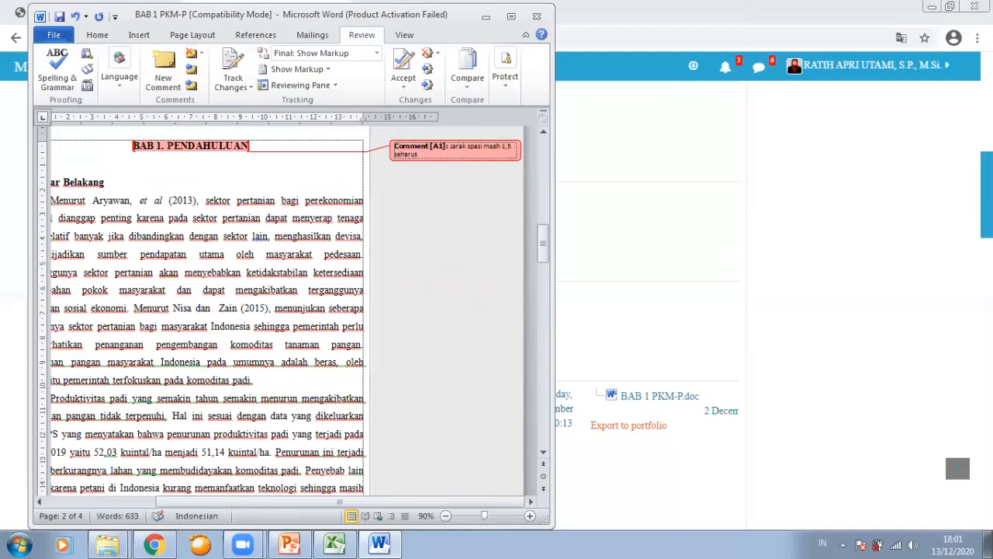
pyautogui.write('nya 1,15')
# Step: Look over the pages around the new comment and select the comment's text
pyautogui.scroll(-3, 420, 208)
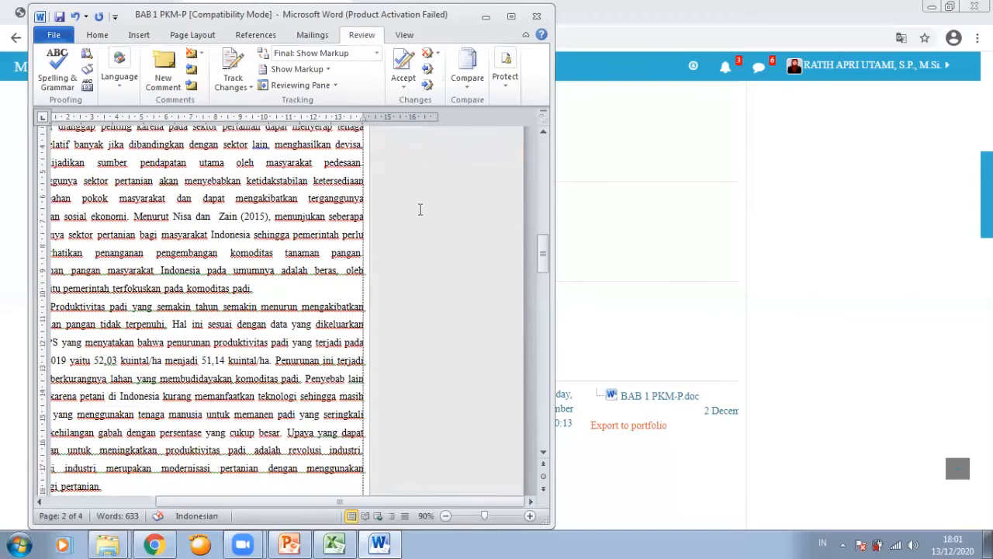
pyautogui.scroll(-3, 419, 208)
pyautogui.scroll(10, 420, 209)
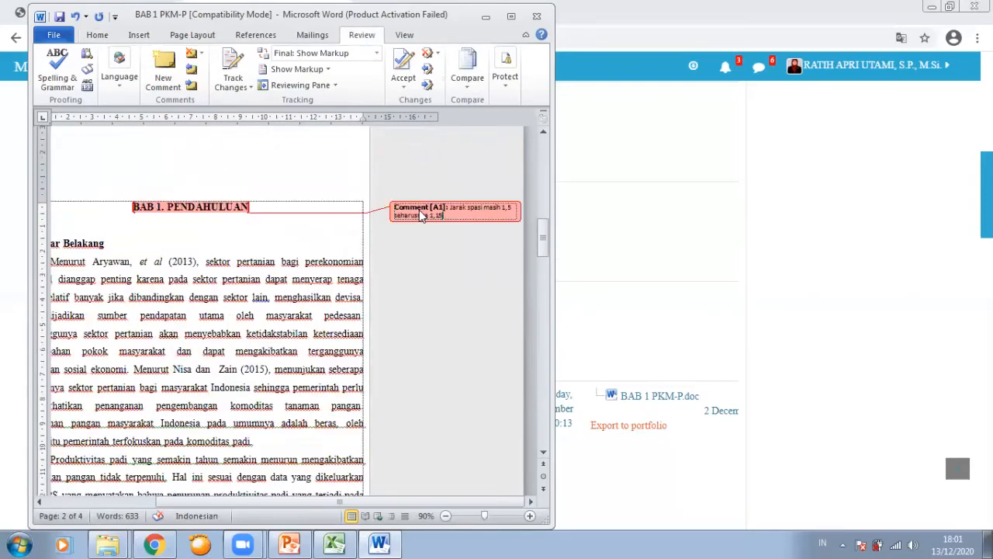
pyautogui.scroll(3, 420, 209)
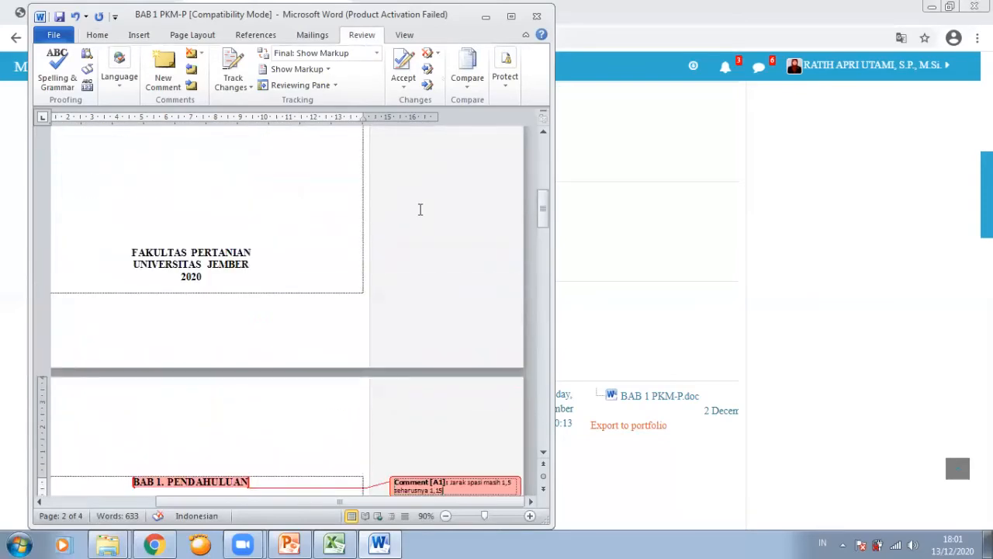
pyautogui.scroll(-3, 420, 209)
pyautogui.moveTo(444, 367); pyautogui.dragTo(391, 353)
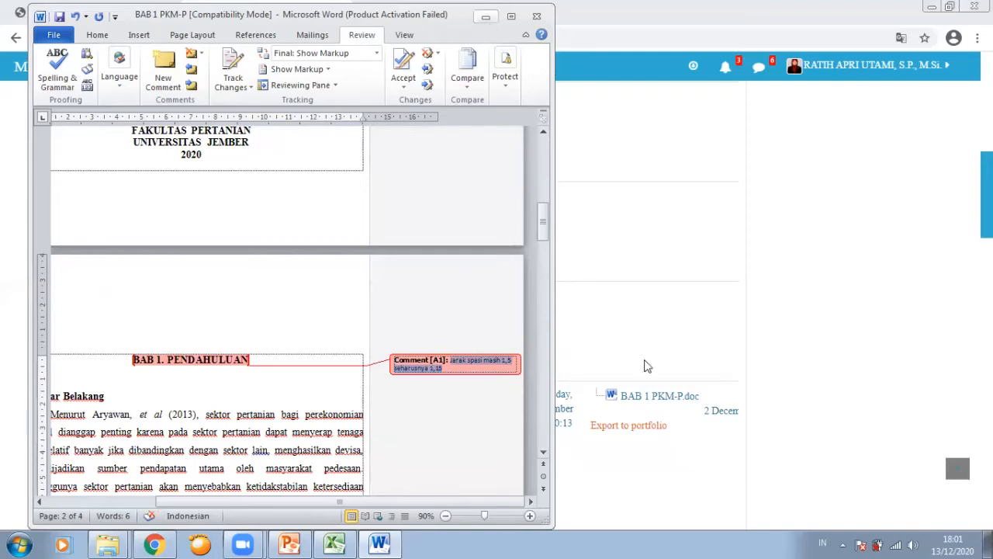
# Step: Switch back to Chrome and open the grading page for the BAB 1 PKM-P.doc submission at its feedback comments
pyautogui.click(607, 392)
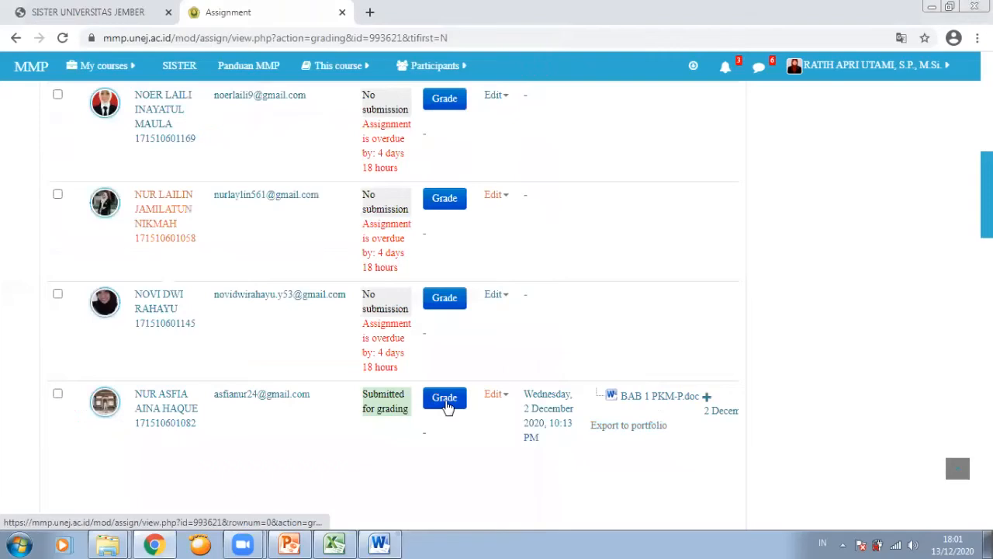
pyautogui.click(444, 400)
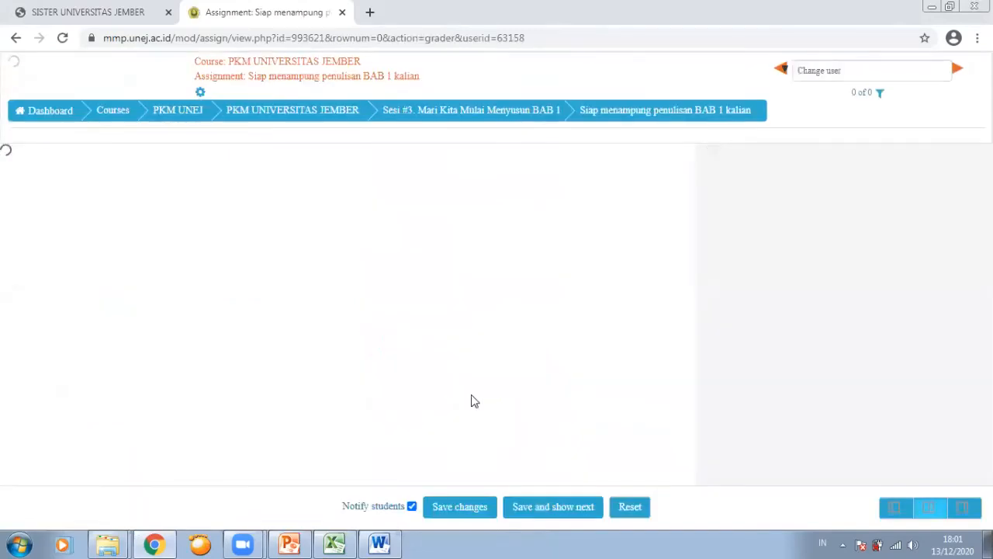
pyautogui.scroll(-3, 889, 388)
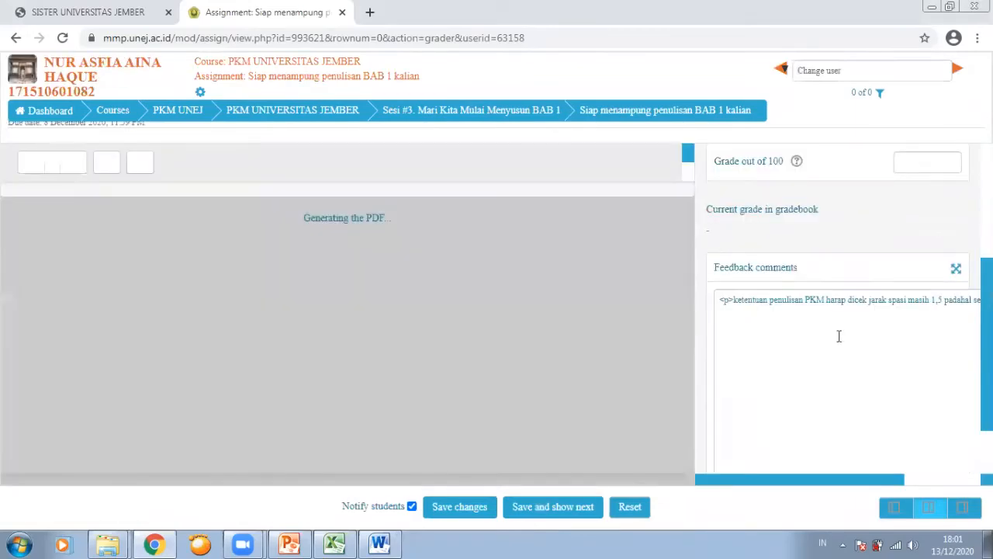
# Step: Review the feedback comment about the 1,15 line spacing and save the grading changes
pyautogui.click(839, 335)
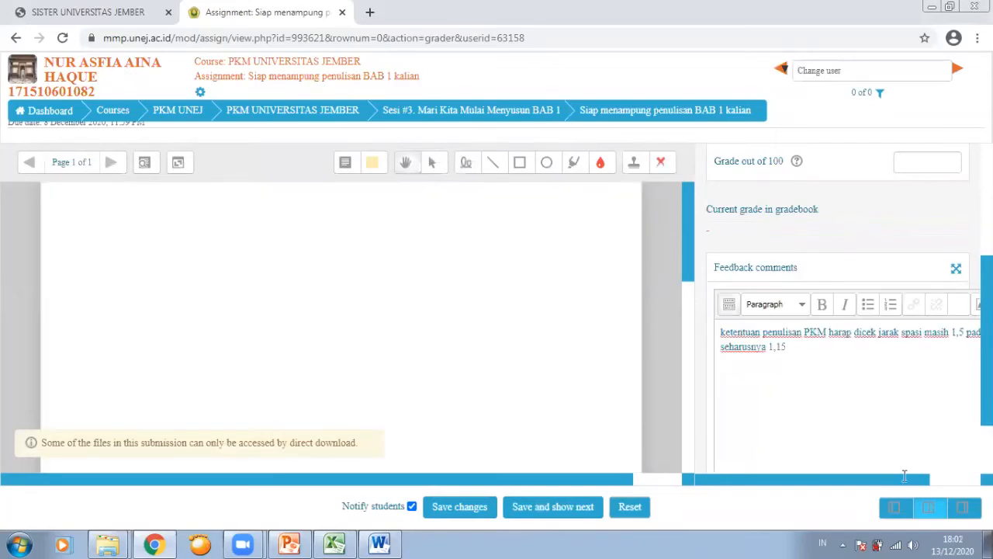
pyautogui.moveTo(900, 485); pyautogui.dragTo(952, 482)
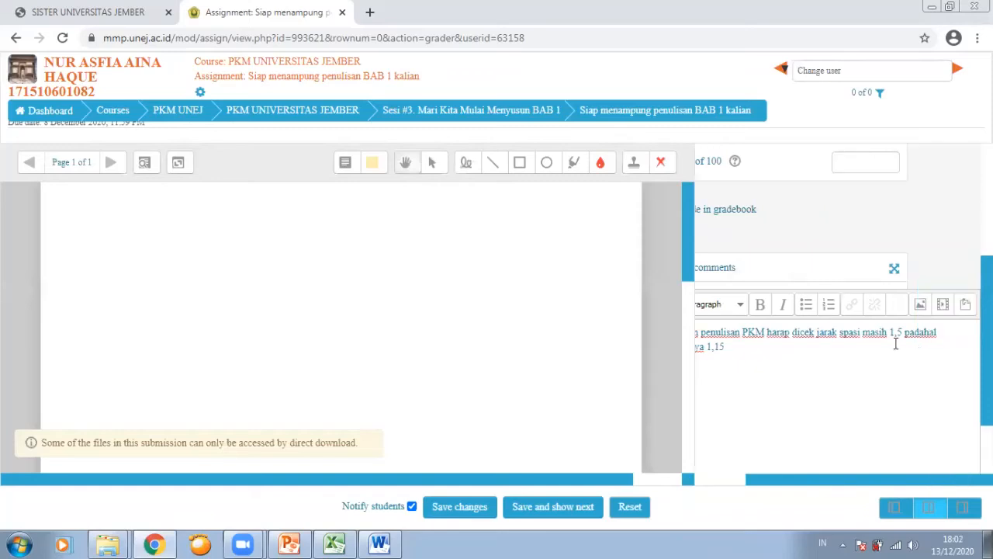
pyautogui.scroll(-1, 799, 310)
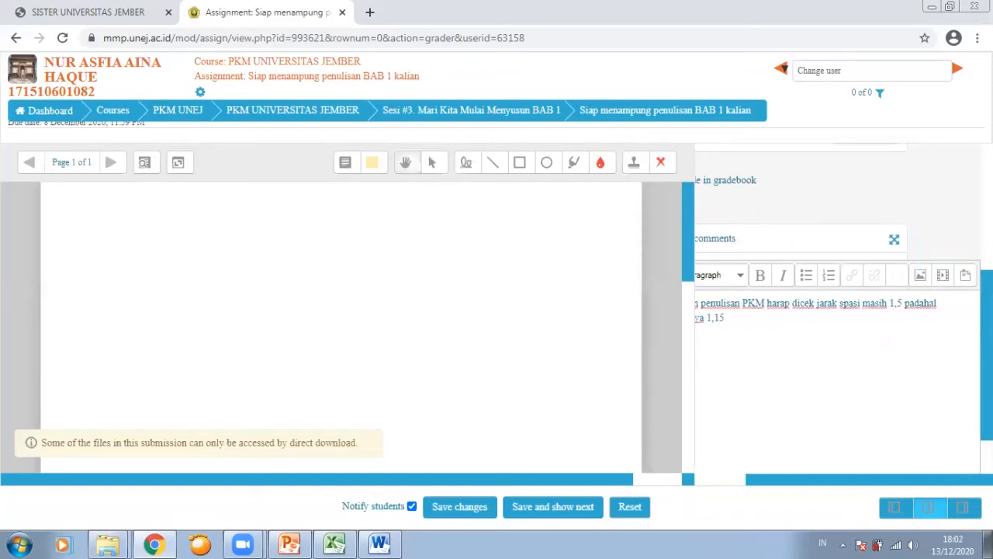
pyautogui.scroll(-2, 810, 429)
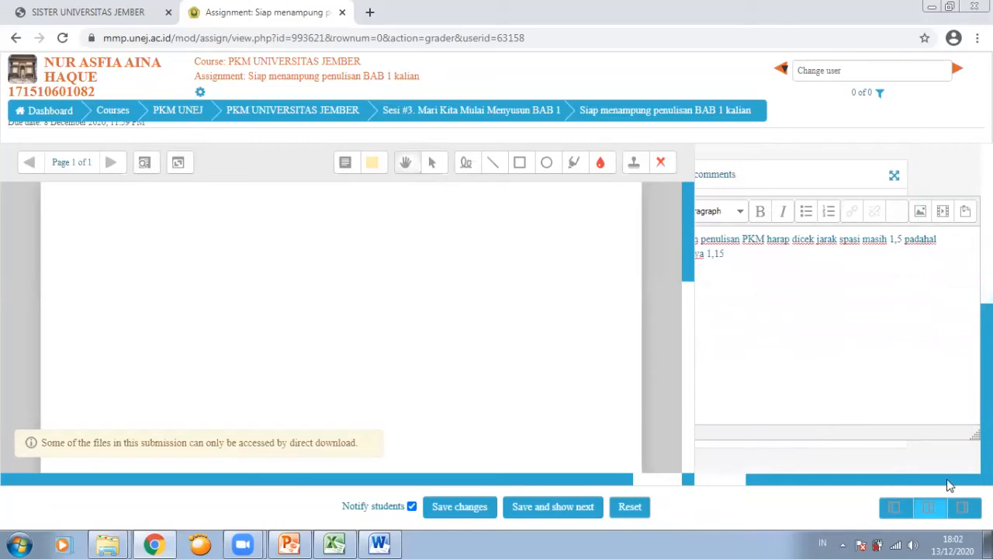
pyautogui.moveTo(948, 480); pyautogui.dragTo(876, 495)
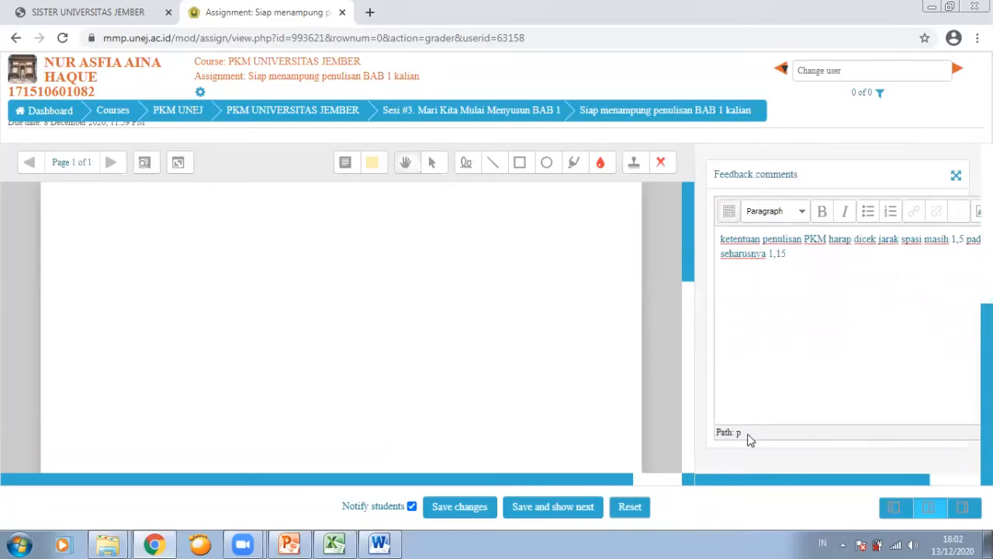
pyautogui.click(460, 508)
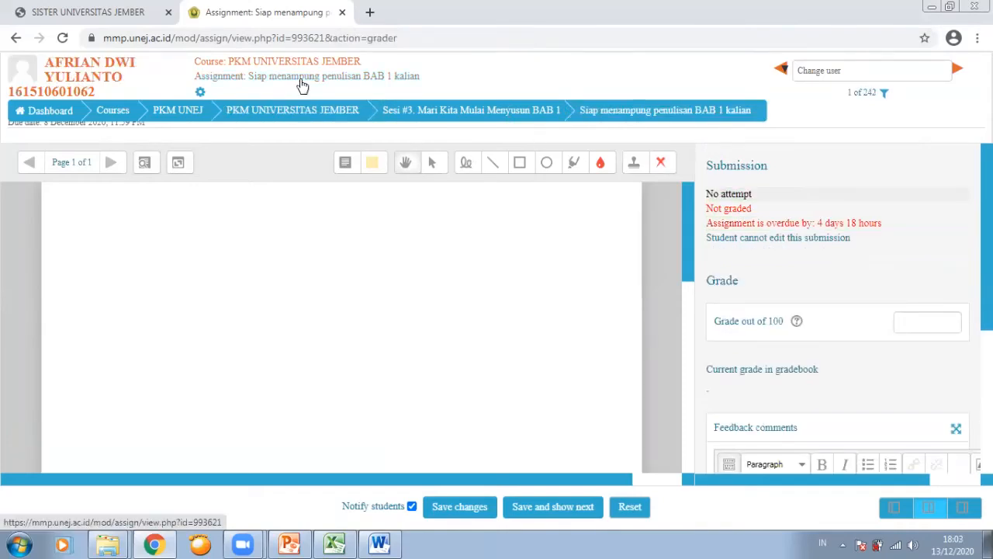
# Step: Return through the assignment page to the course page and look over the sections from Sesi #1 to Sesi #4
pyautogui.click(301, 80)
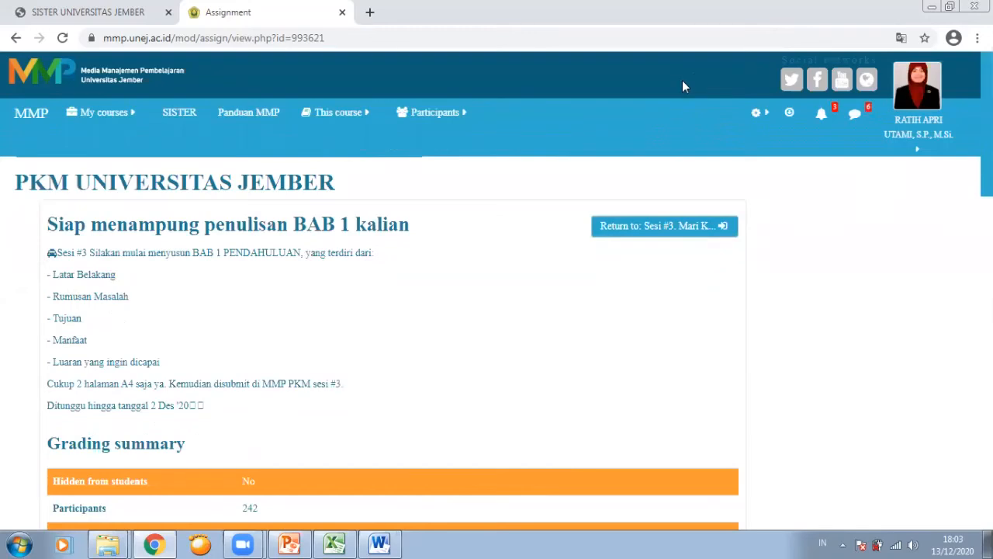
pyautogui.click(705, 226)
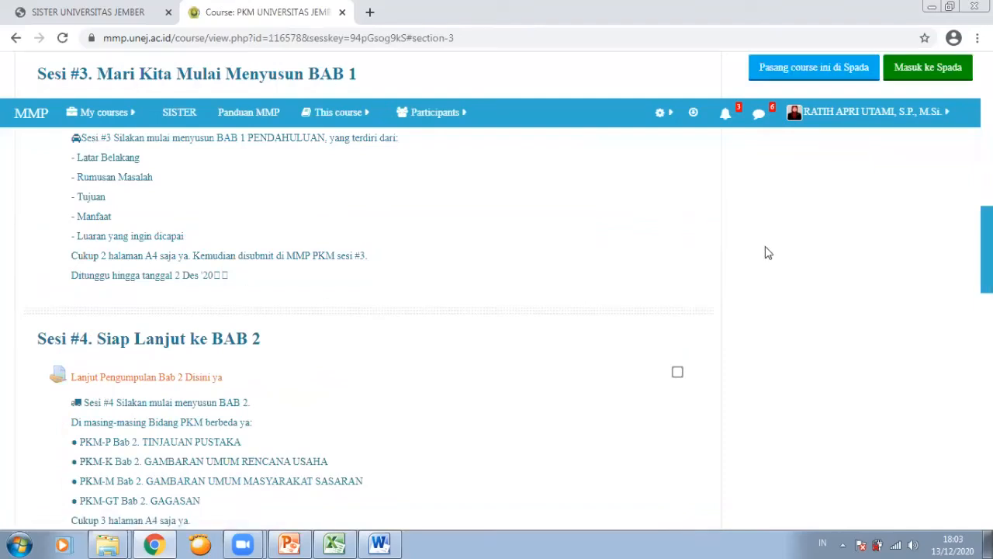
pyautogui.scroll(1, 401, 318)
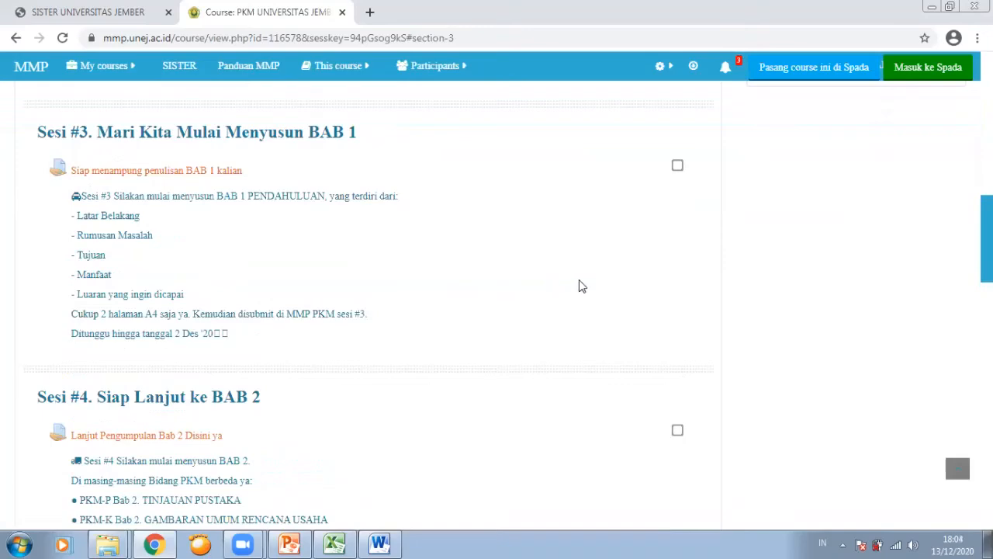
pyautogui.scroll(4, 582, 287)
pyautogui.scroll(1, 582, 286)
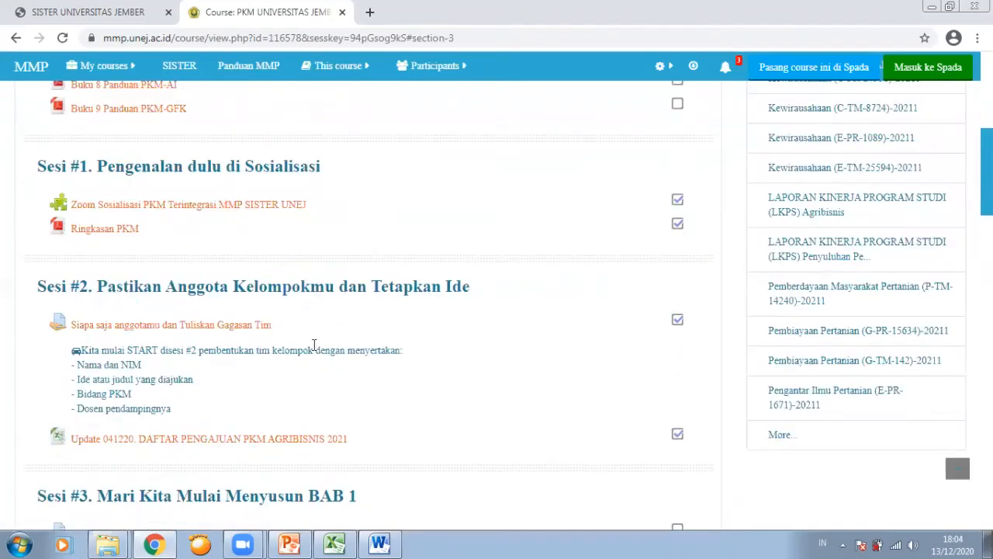
pyautogui.scroll(-2, 314, 344)
pyautogui.scroll(-2, 314, 345)
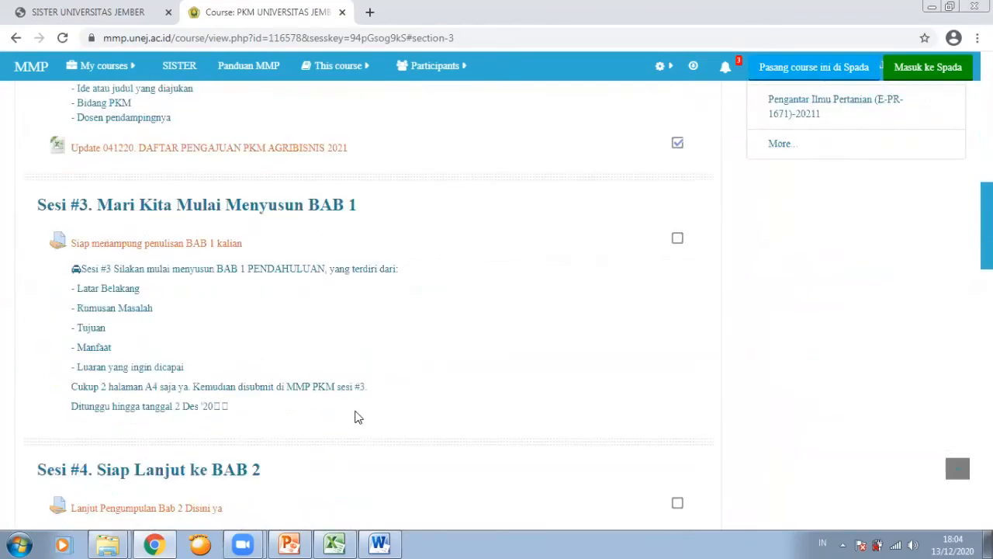
# Step: Open the Sesi #4 assignment "Lanjut Pengumpulan Bab 2 Disini ya" and examine its instructions and grading summary
pyautogui.scroll(-1, 355, 411)
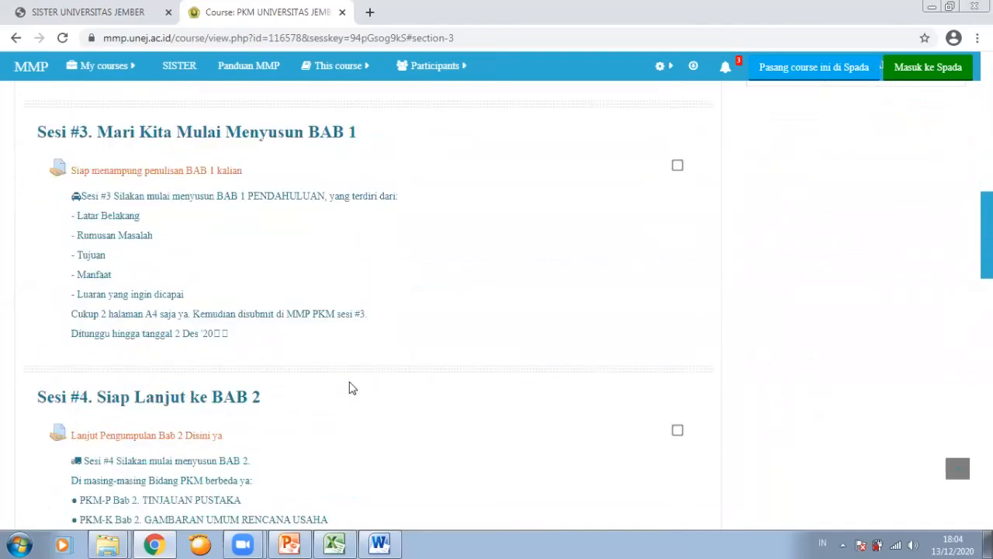
pyautogui.scroll(-3, 351, 388)
pyautogui.scroll(-1, 256, 367)
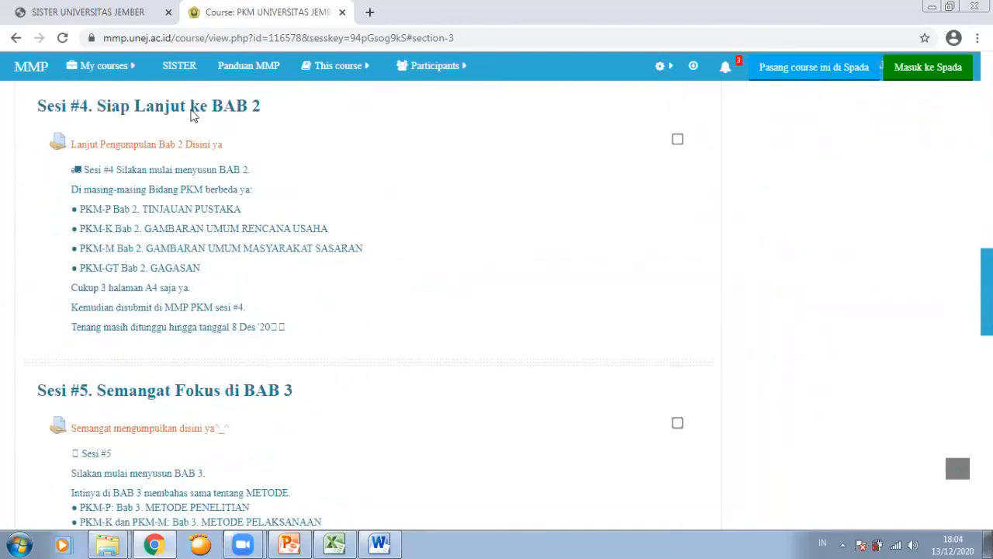
pyautogui.click(145, 149)
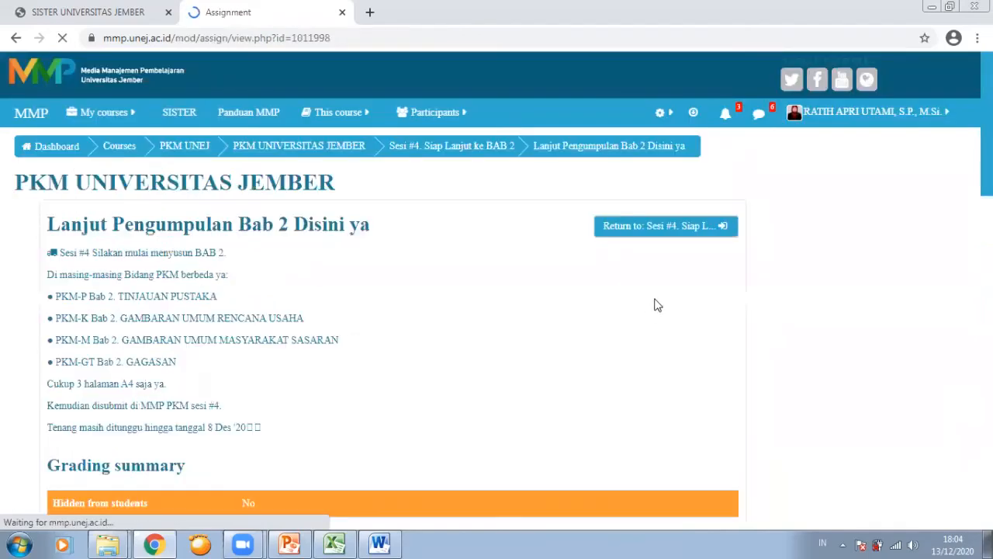
pyautogui.scroll(-4, 655, 305)
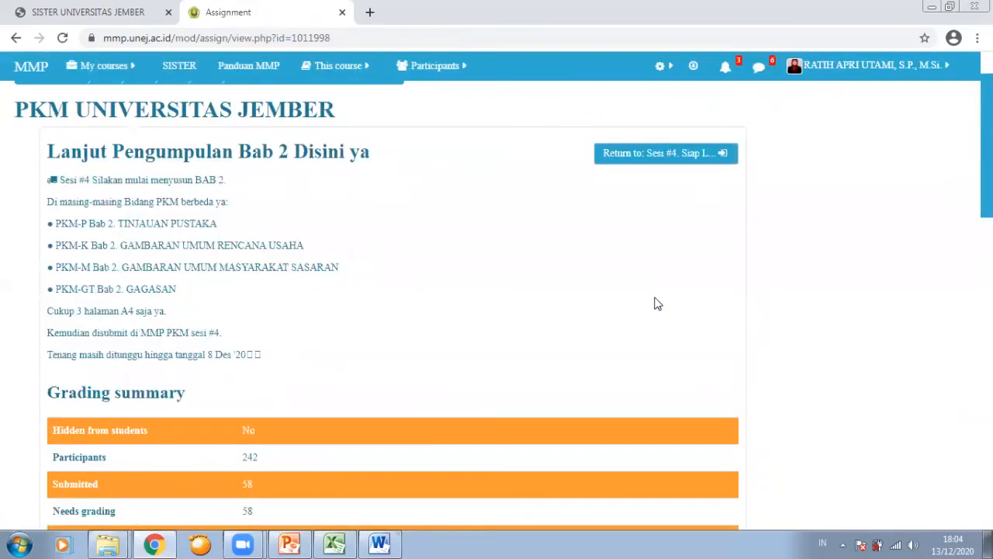
pyautogui.scroll(-4, 538, 299)
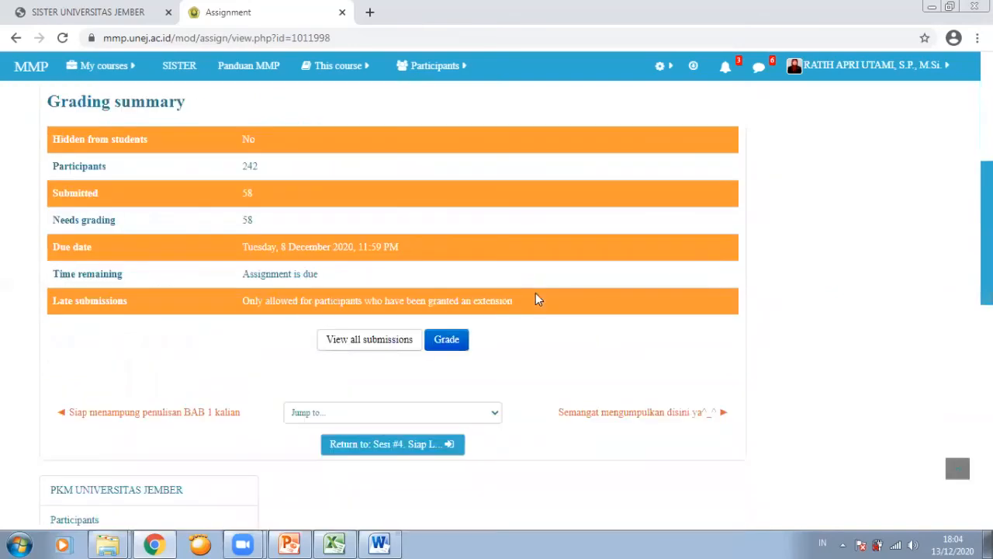
pyautogui.scroll(2, 456, 271)
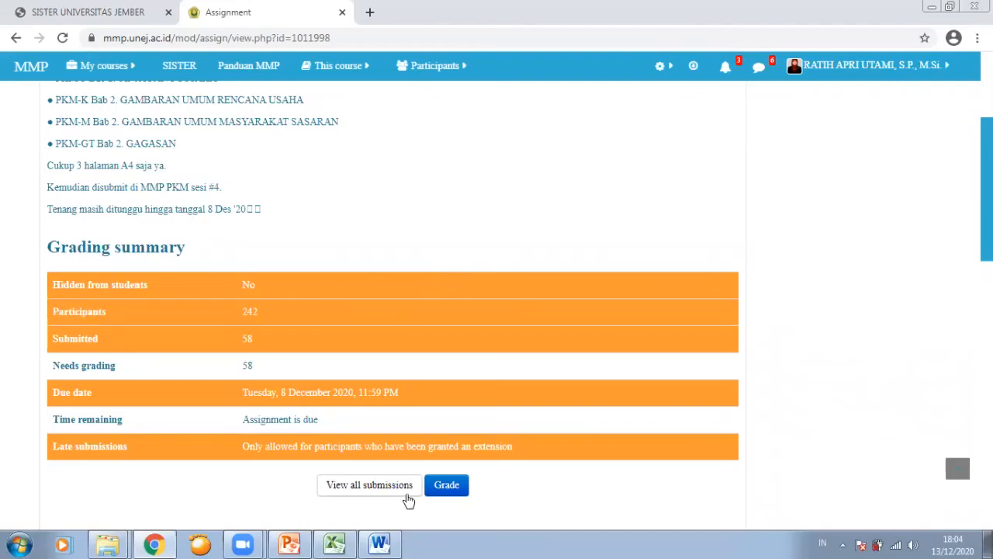
# Step: View all submissions for the Bab 2 assignment, filter them to first names starting with M, and look over the submission statuses and files
pyautogui.click(409, 494)
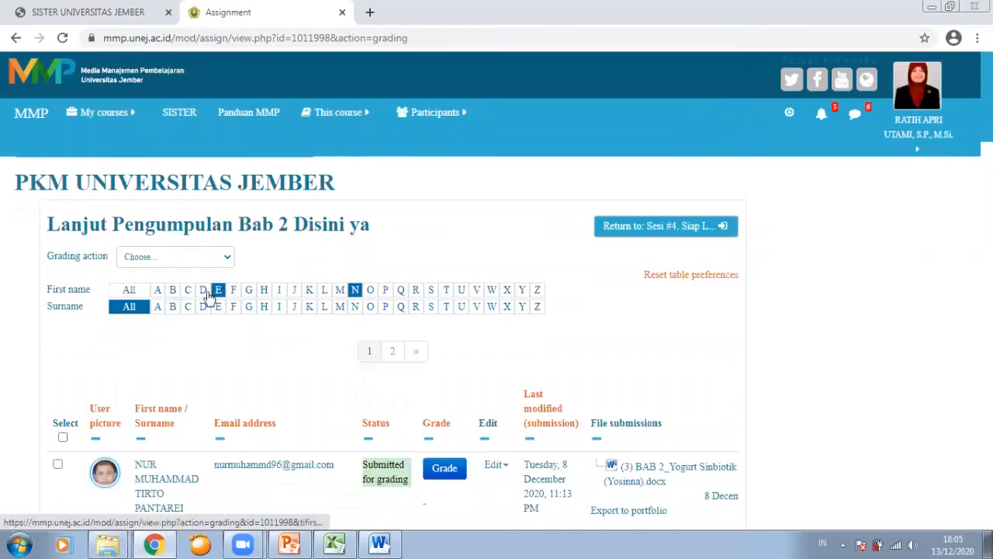
pyautogui.click(341, 292)
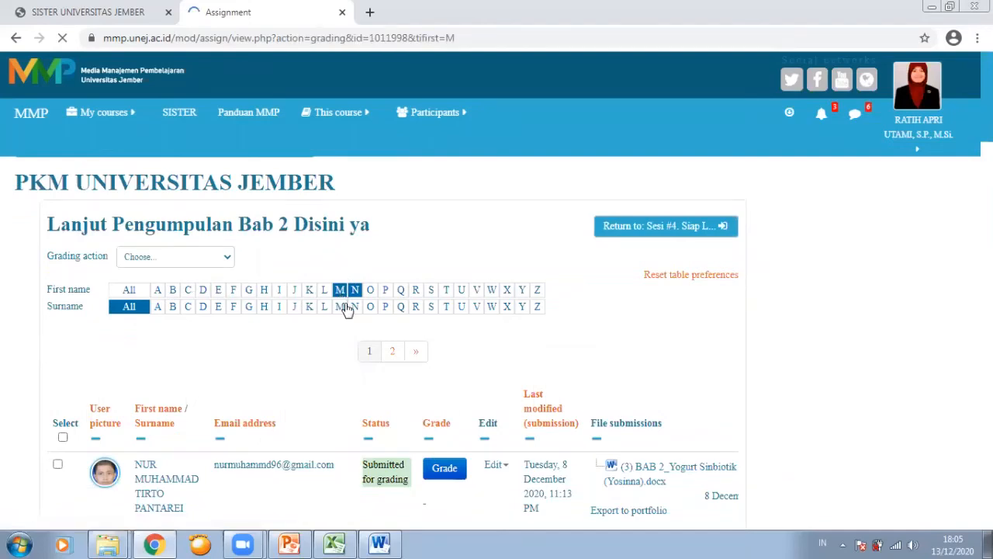
pyautogui.scroll(-3, 347, 311)
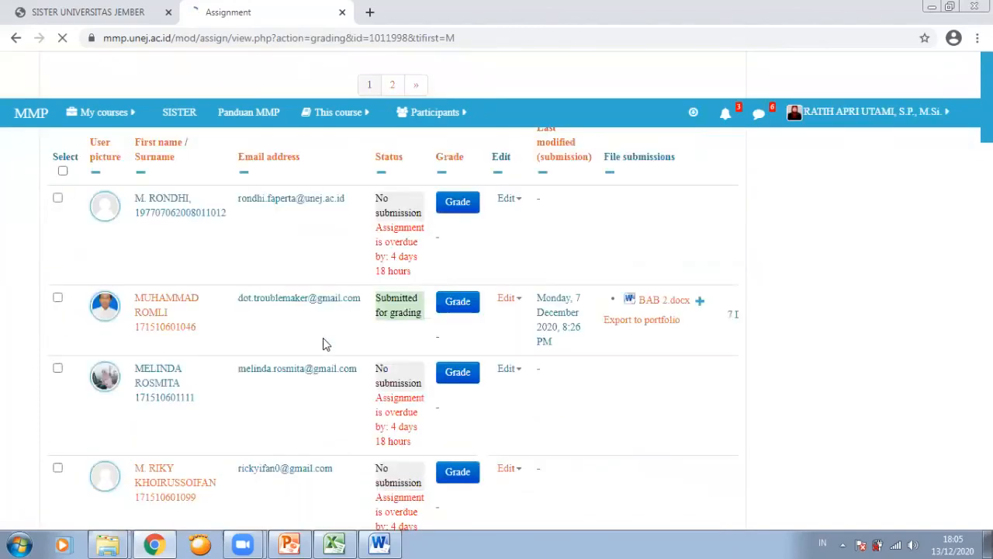
pyautogui.scroll(-4, 326, 344)
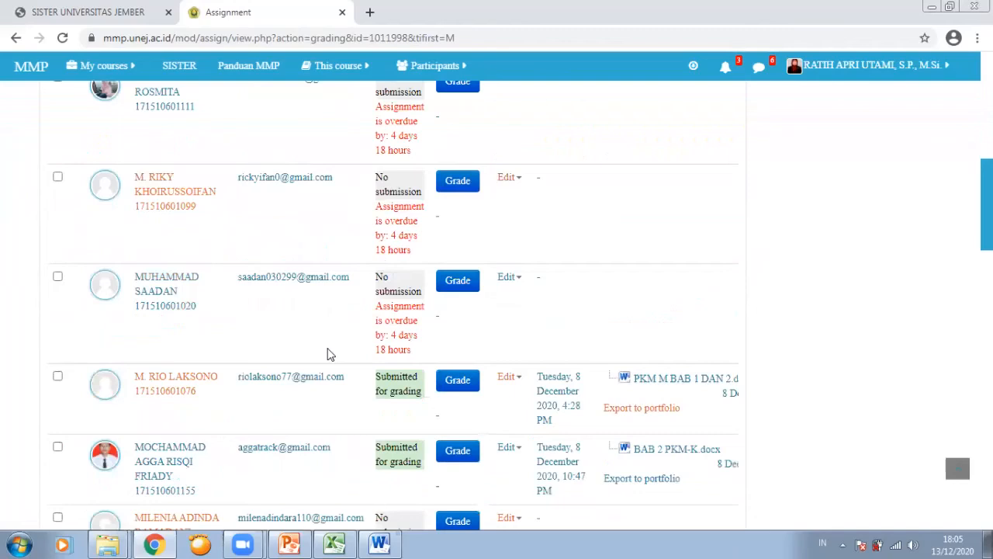
pyautogui.scroll(-3, 181, 419)
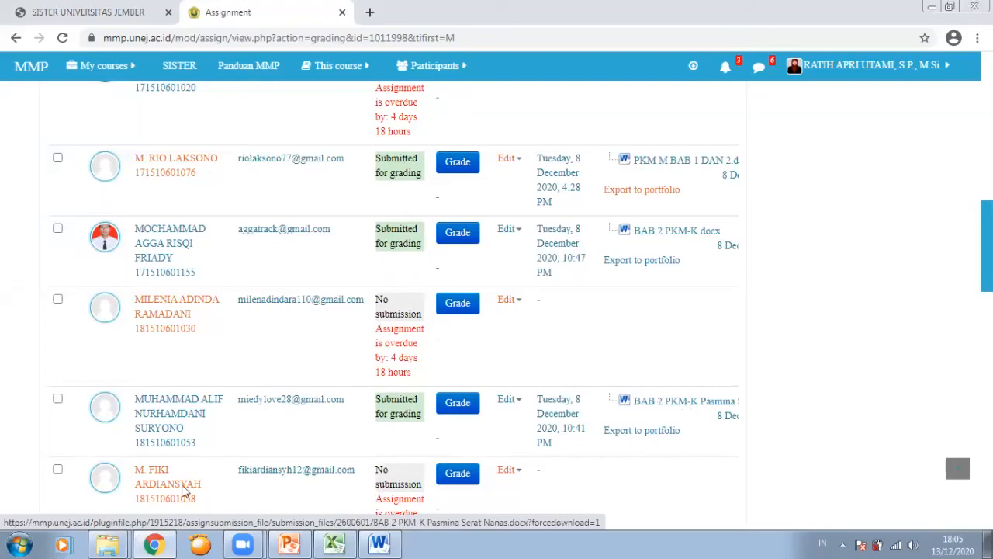
pyautogui.scroll(10, 518, 217)
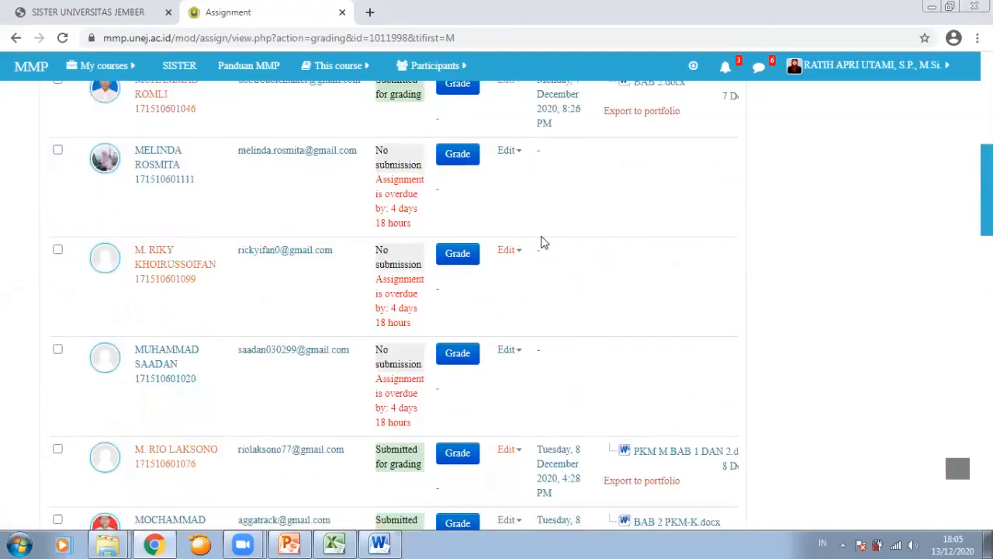
pyautogui.scroll(3, 544, 243)
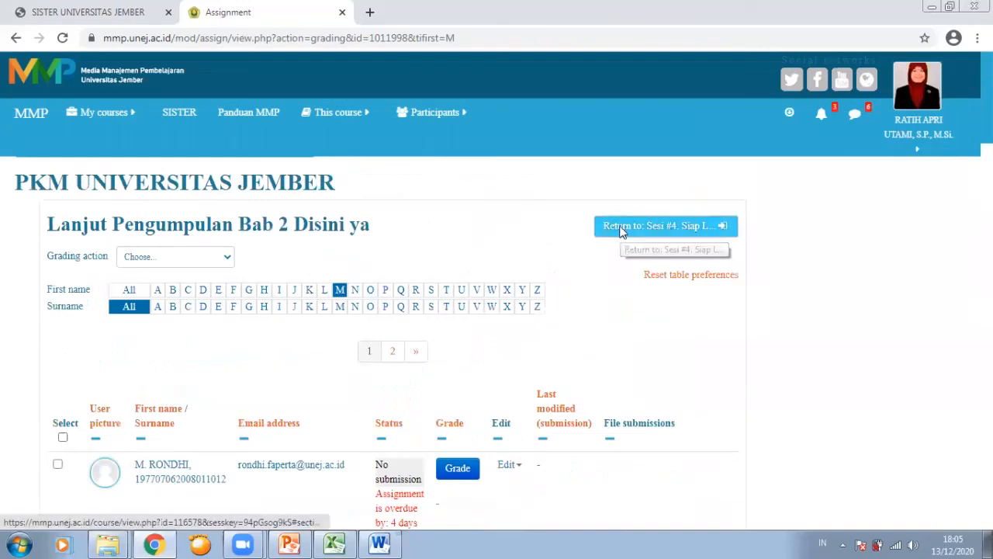
# Step: Return to the course page at Sesi #4 and look over the following sections on BAB 3, BAB 4 and Lampiran
pyautogui.click(621, 230)
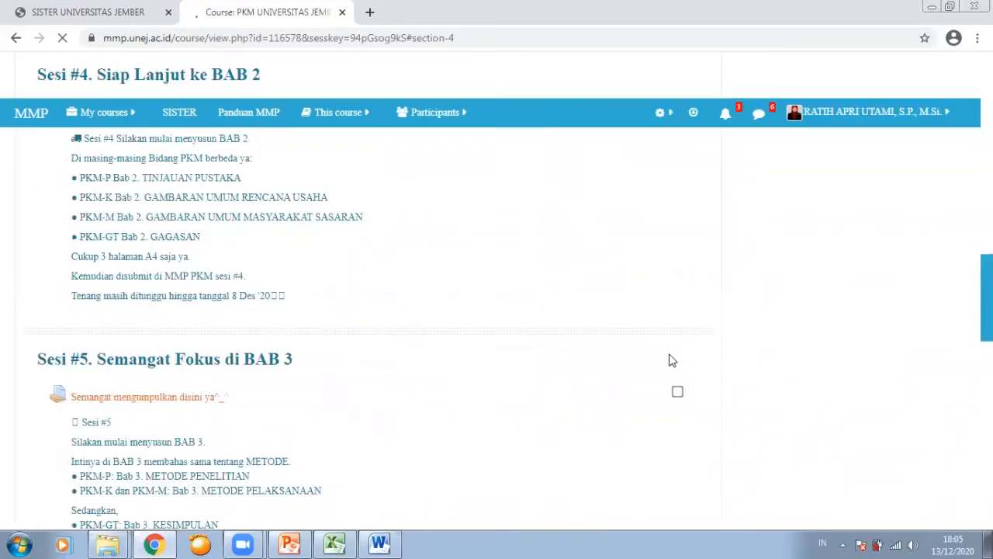
pyautogui.scroll(-2, 270, 286)
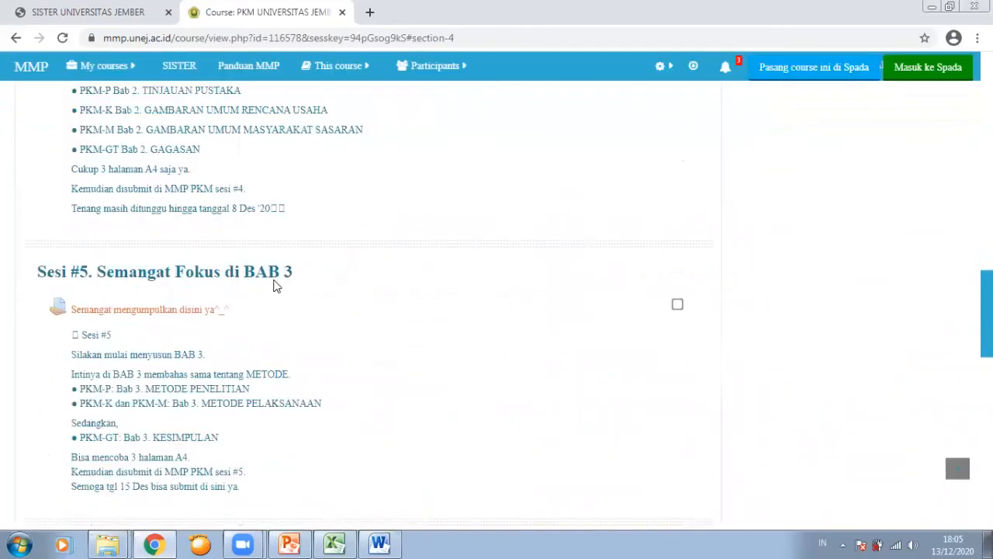
pyautogui.scroll(-4, 276, 288)
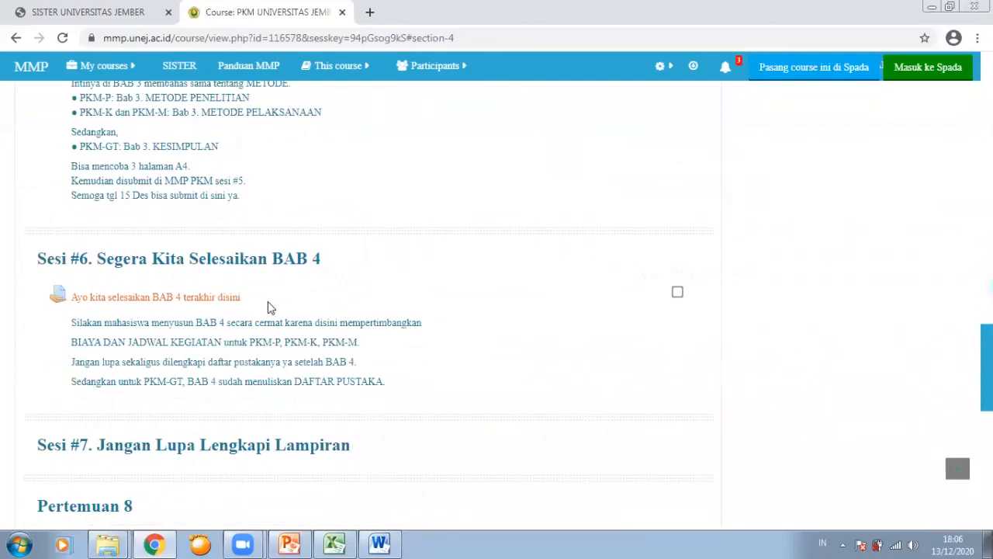
pyautogui.scroll(-2, 270, 308)
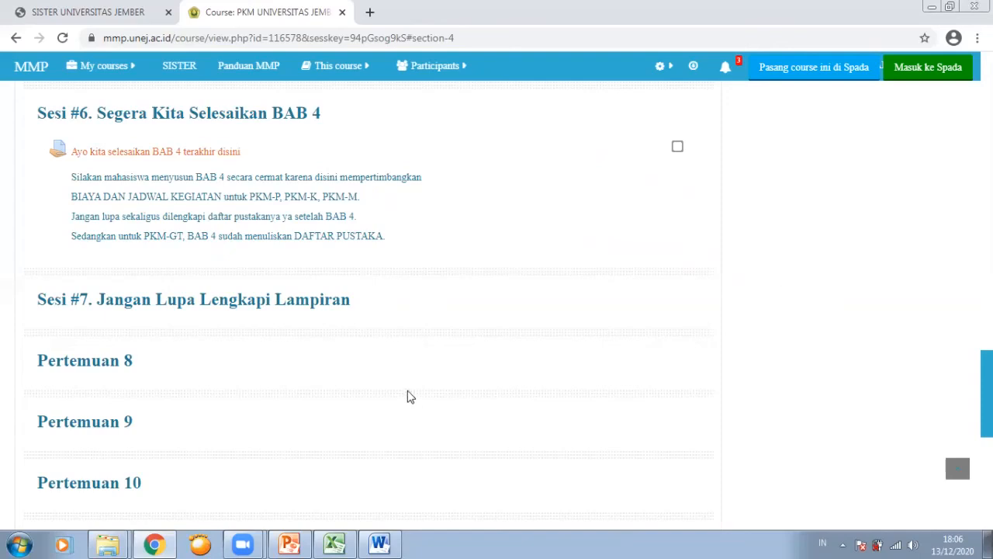
pyautogui.scroll(2, 401, 342)
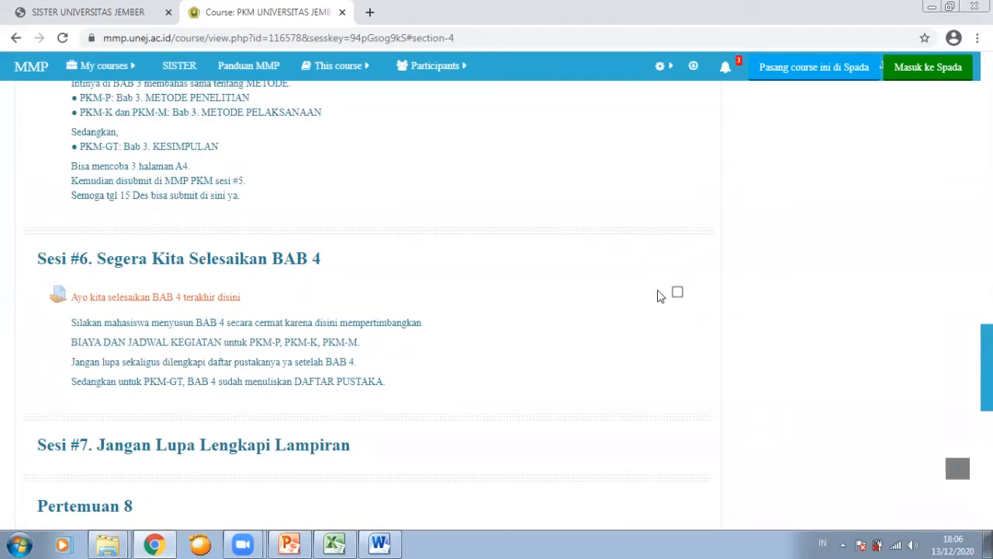
pyautogui.scroll(-3, 747, 288)
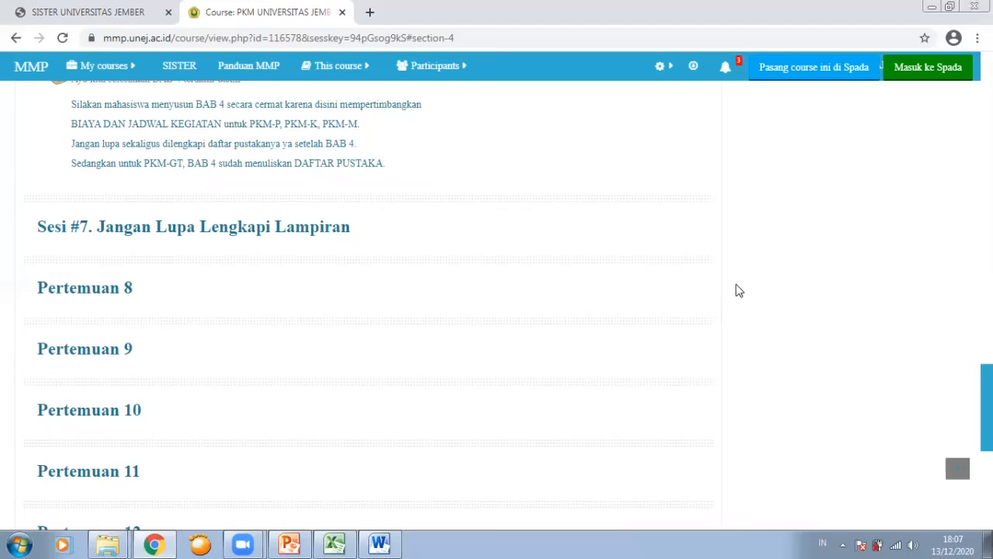
pyautogui.scroll(2, 739, 290)
pyautogui.scroll(2, 739, 291)
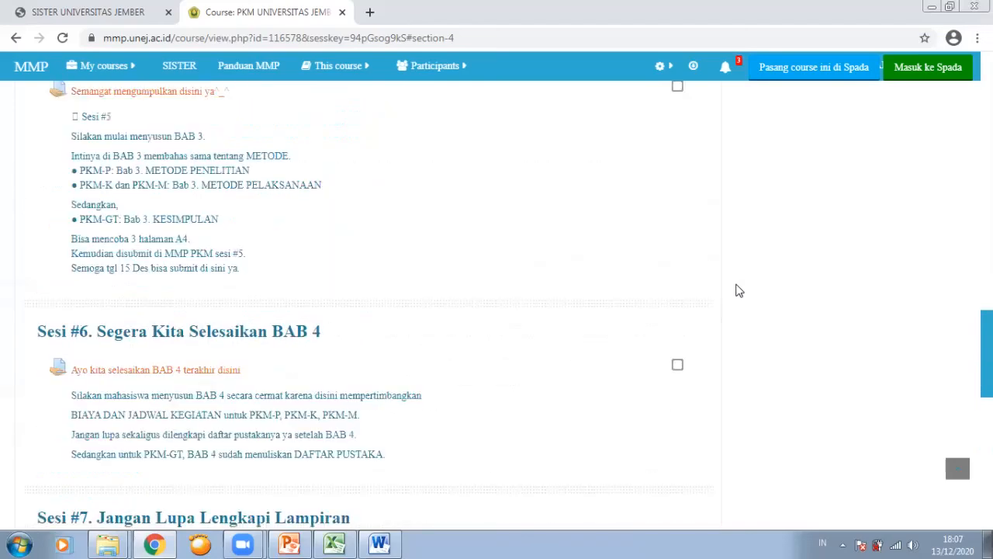
# Step: Review the course sessions again from Sesi #1 through Sesi #7
pyautogui.scroll(8, 739, 290)
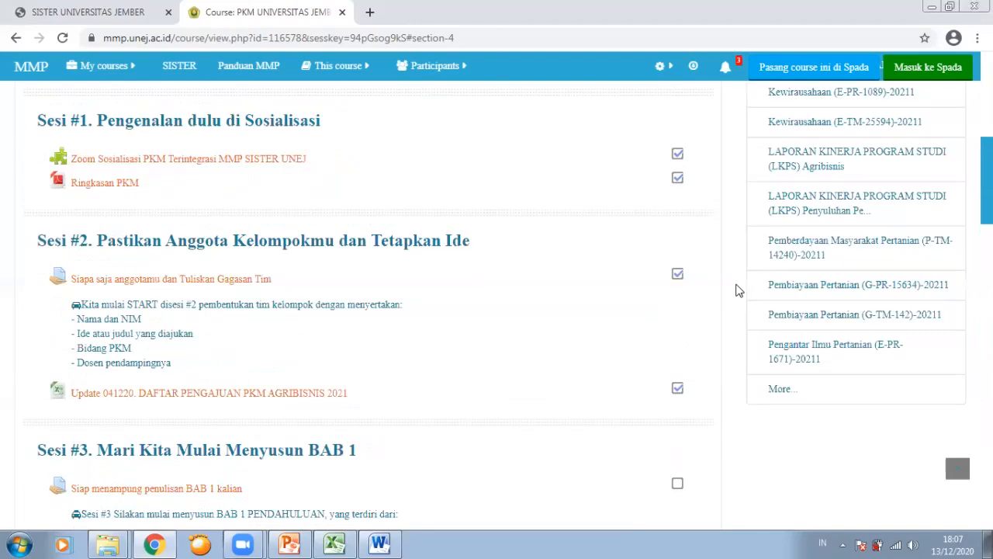
pyautogui.scroll(2, 739, 290)
pyautogui.scroll(-2, 739, 291)
pyautogui.scroll(-2, 739, 290)
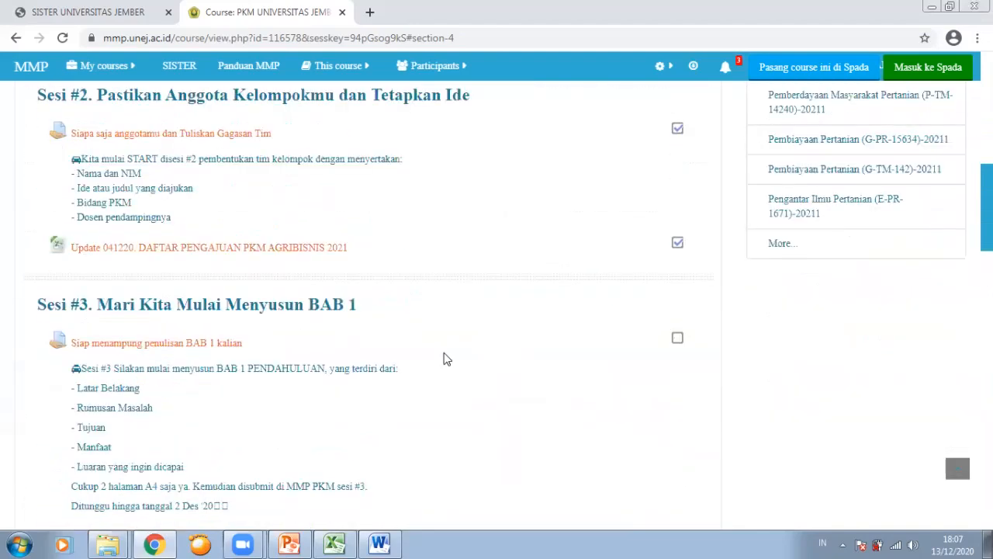
pyautogui.scroll(-8, 446, 358)
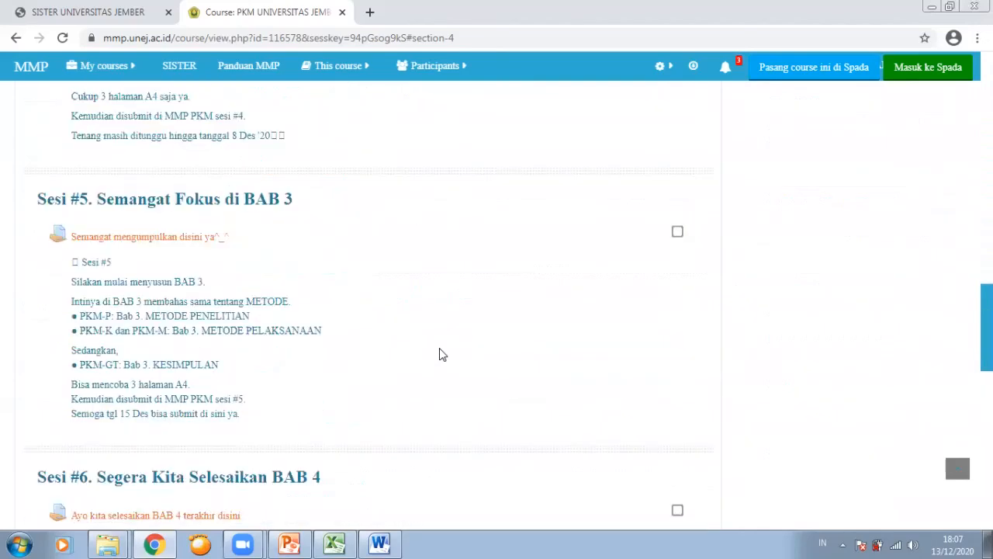
pyautogui.scroll(-4, 439, 355)
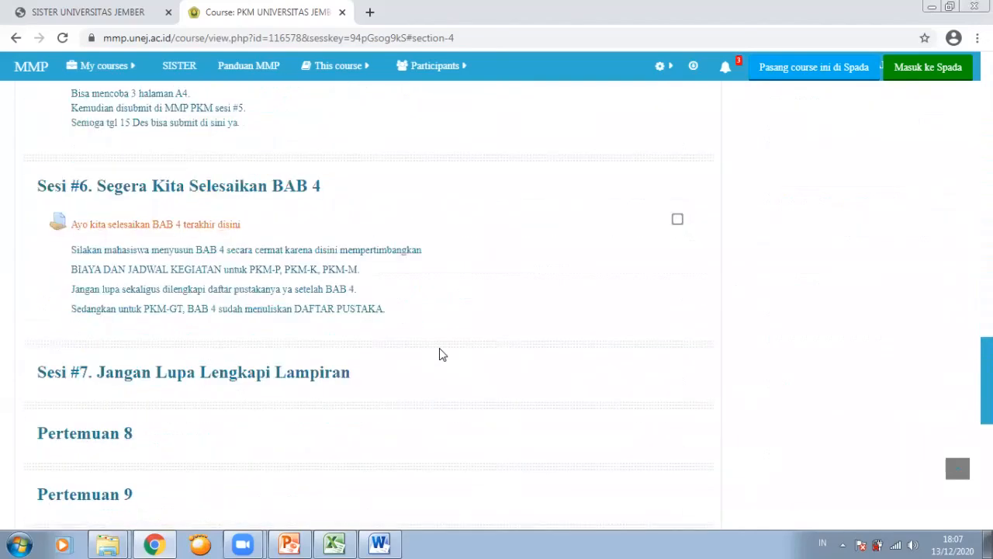